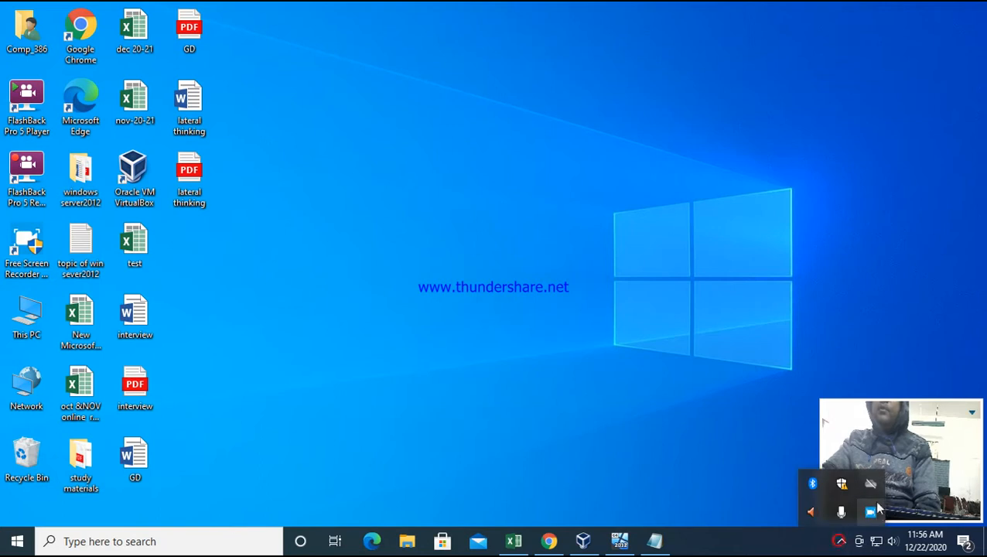
left_click(867, 513)
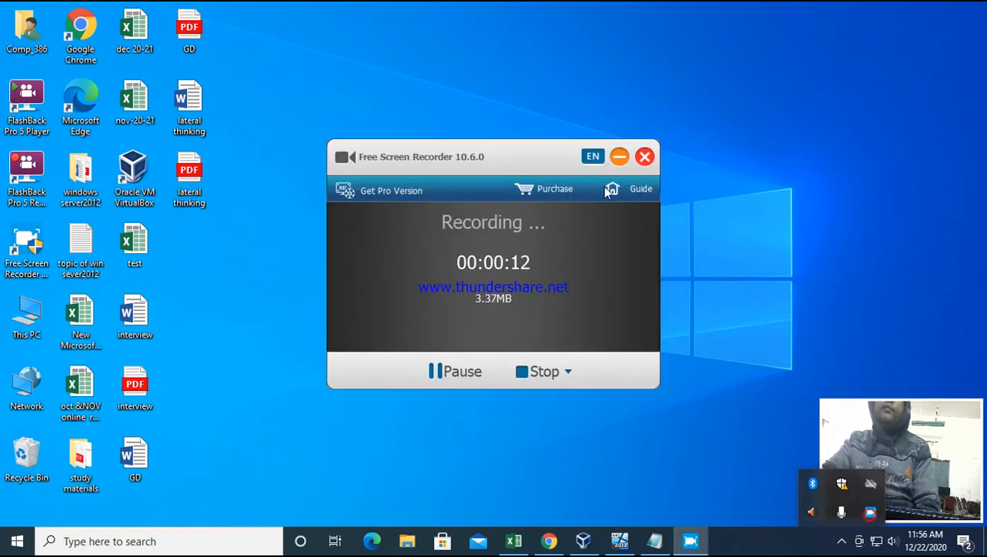
left_click(619, 156)
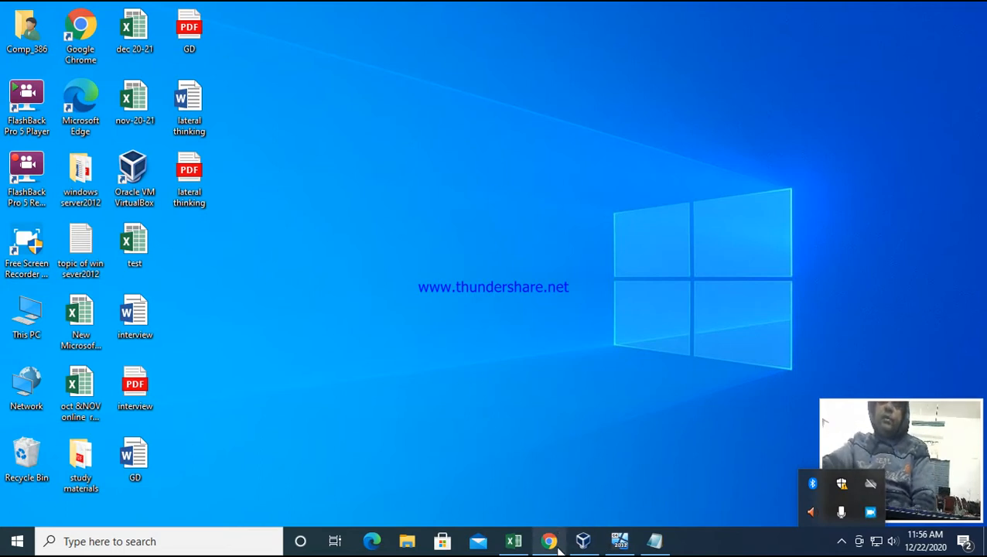
- Look over the Winserver12 machine in VirtualBox Manager and return to its running Windows Server 2012 window
left_click(620, 540)
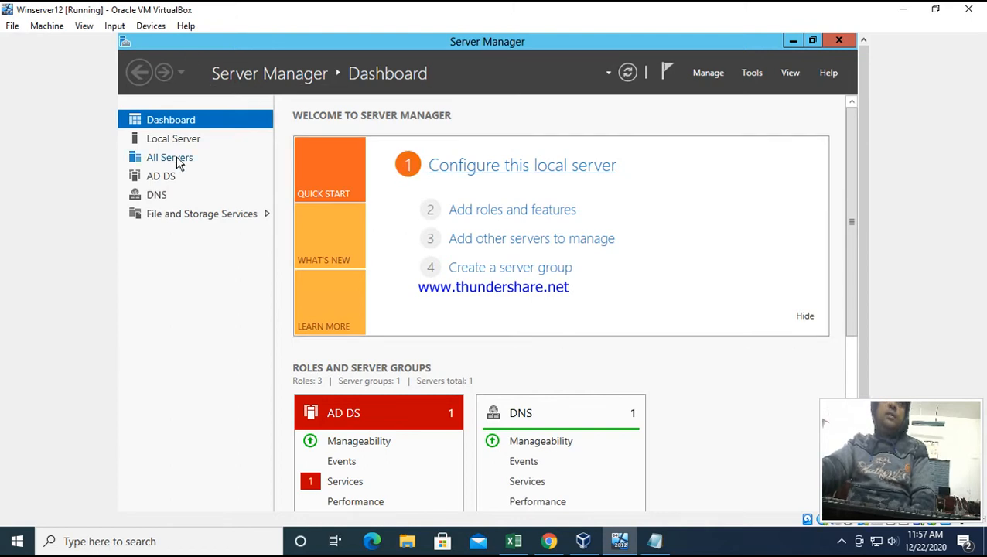
left_click(584, 540)
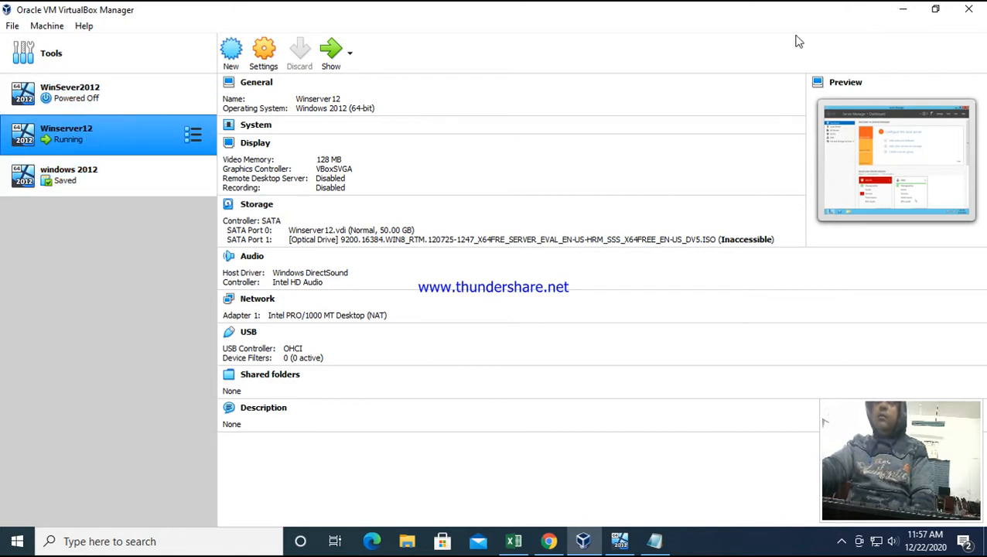
left_click(902, 10)
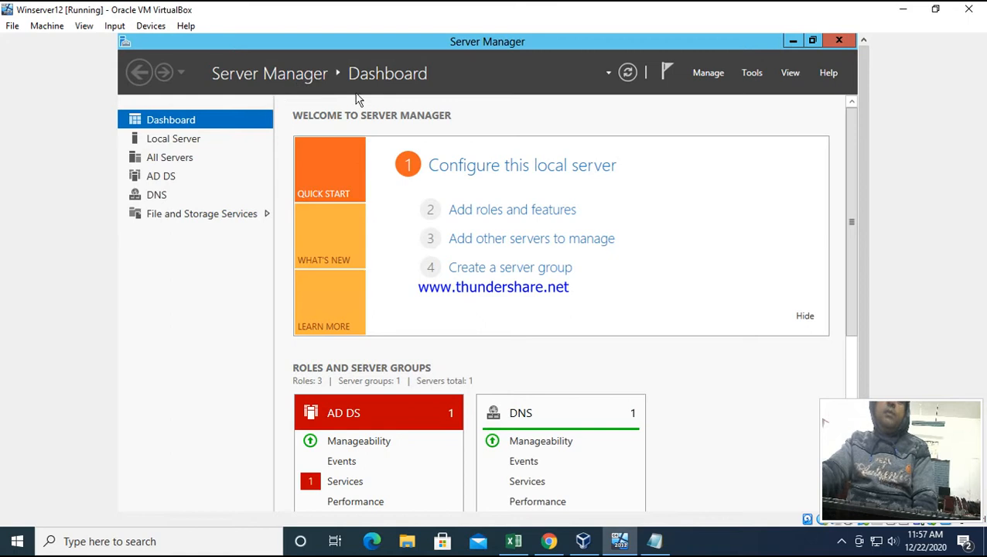
- Start adding roles and features with a role-based installation on the server selected from the server pool, up to the server roles list
left_click(703, 75)
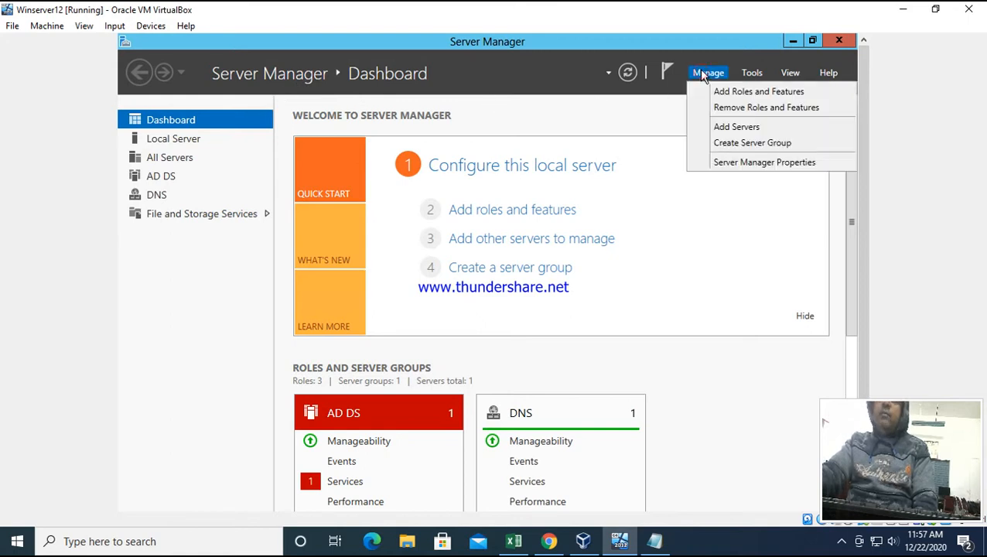
left_click(734, 94)
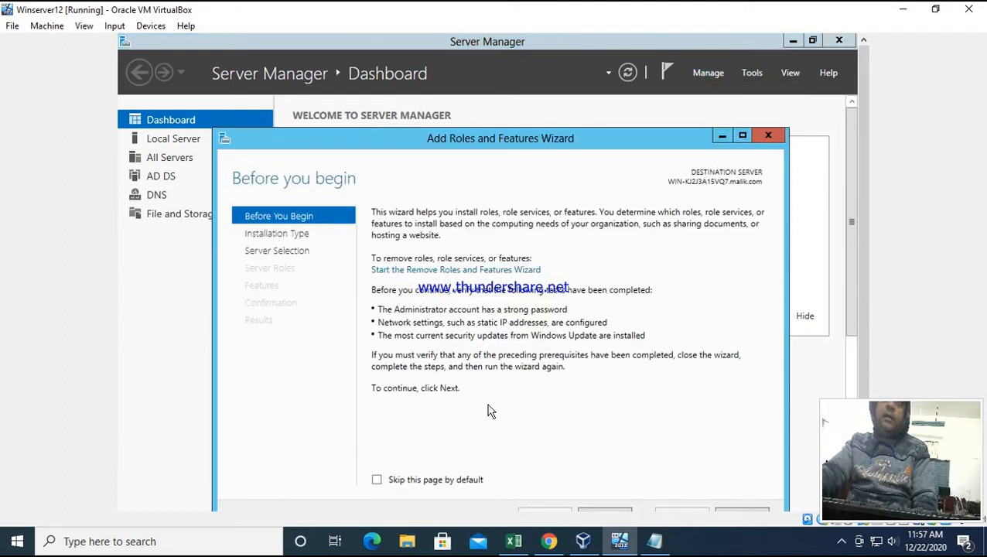
left_click_drag(629, 140, 635, 103)
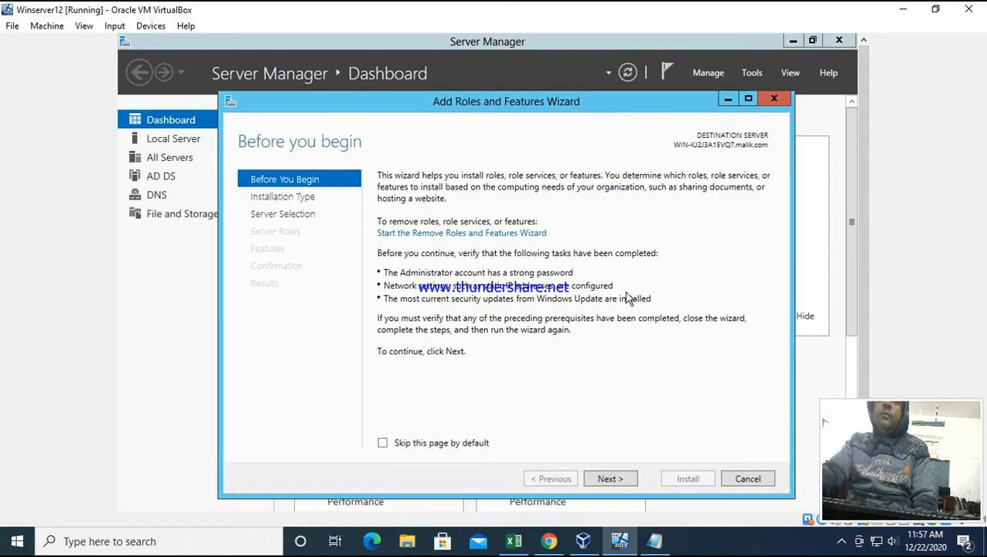
left_click(608, 479)
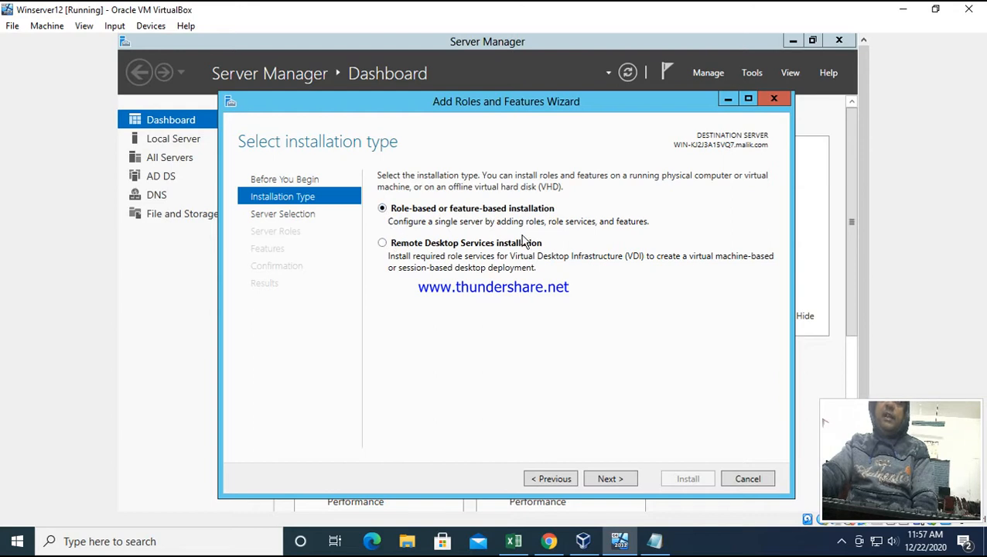
left_click(608, 479)
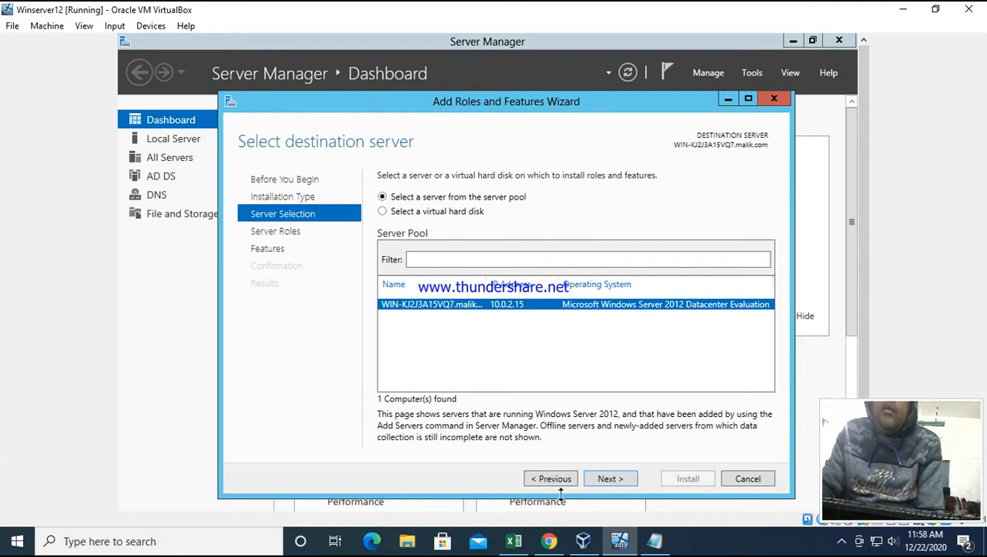
left_click(609, 479)
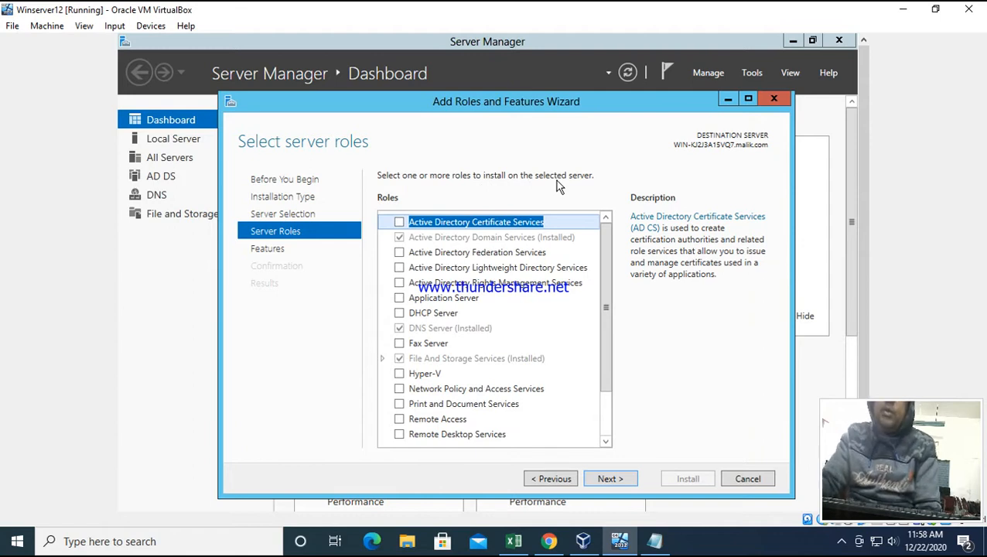
- Try to add the Hyper-V role together with its required management tools, and cancel the wizard
left_click(430, 376)
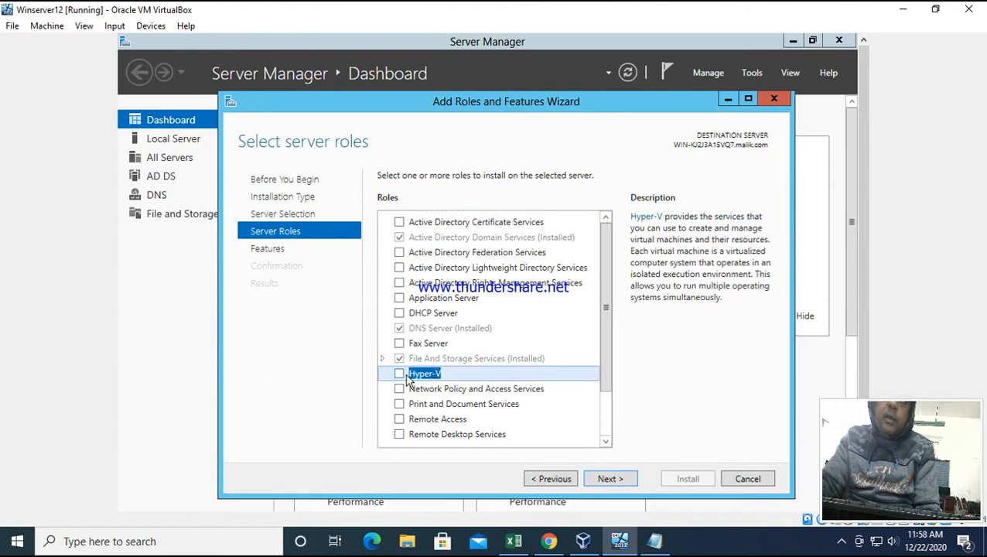
left_click(399, 374)
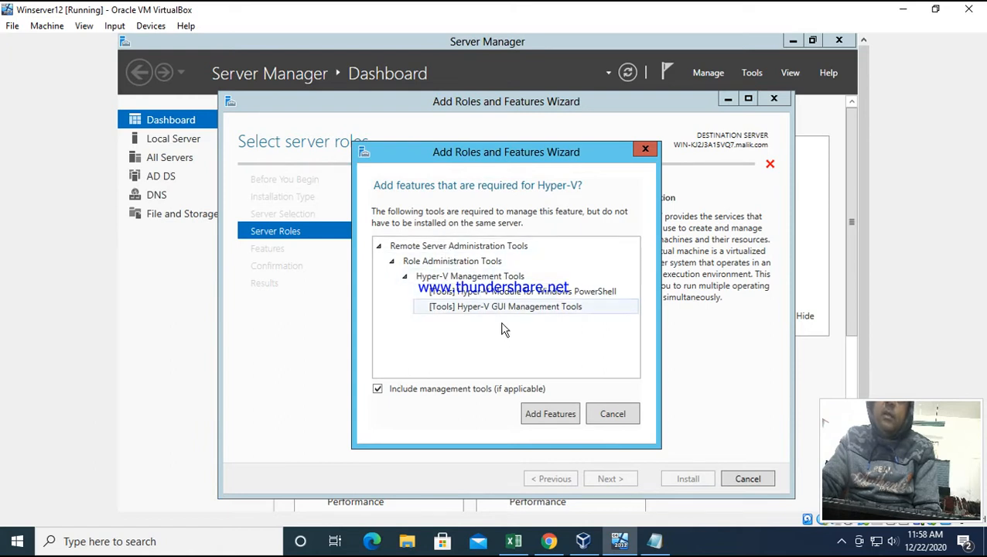
left_click(539, 416)
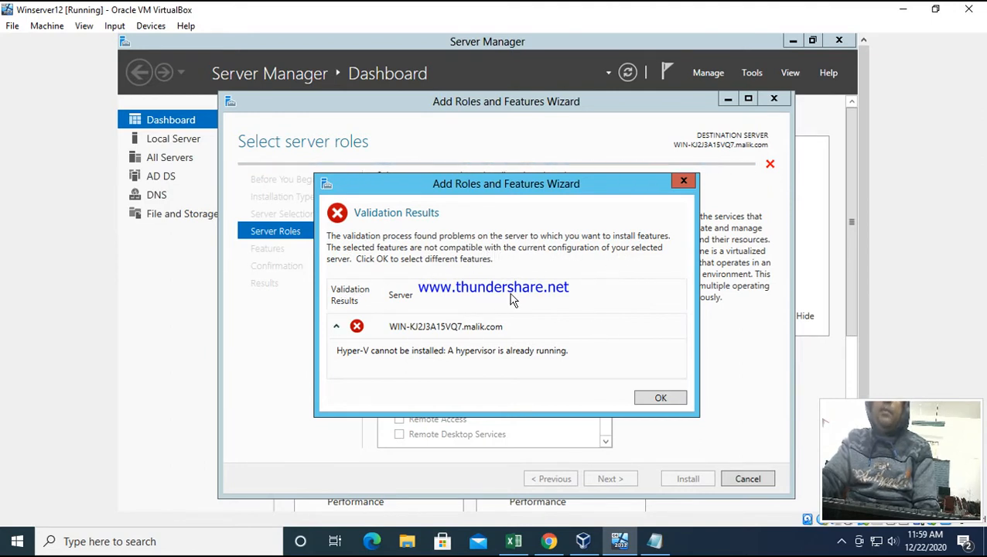
left_click(661, 398)
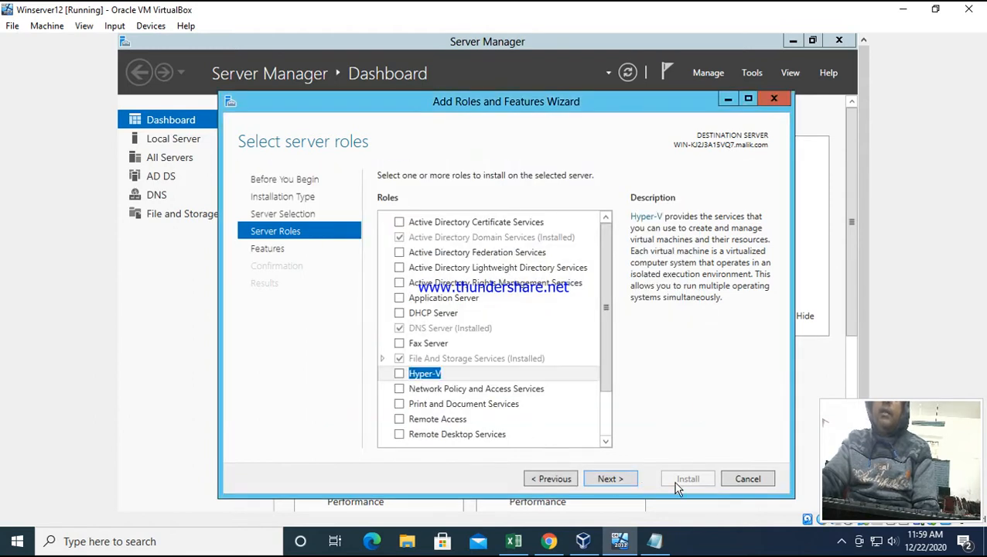
left_click(747, 479)
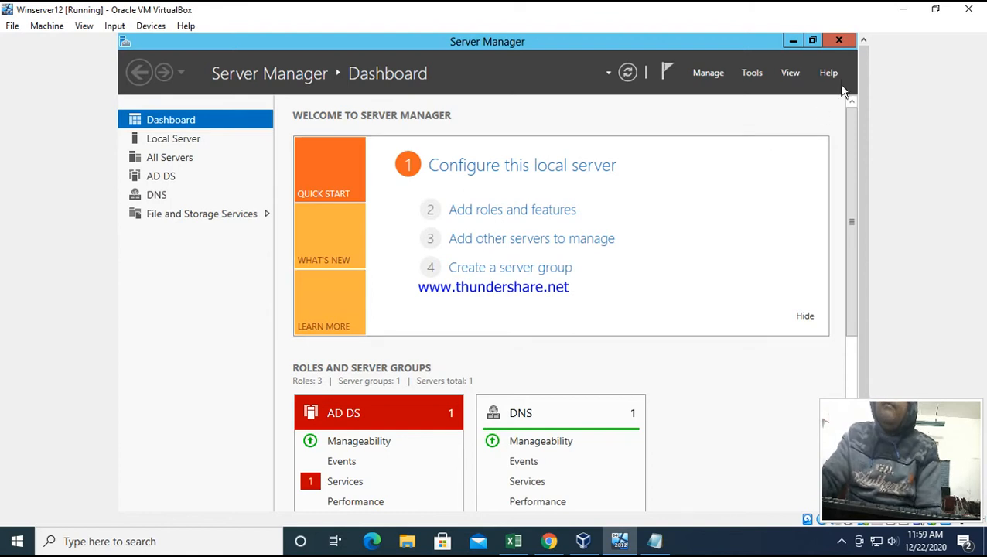
- Close Server Manager and maximize the Winserver12 window with the server's taskbar fully in view
left_click(838, 40)
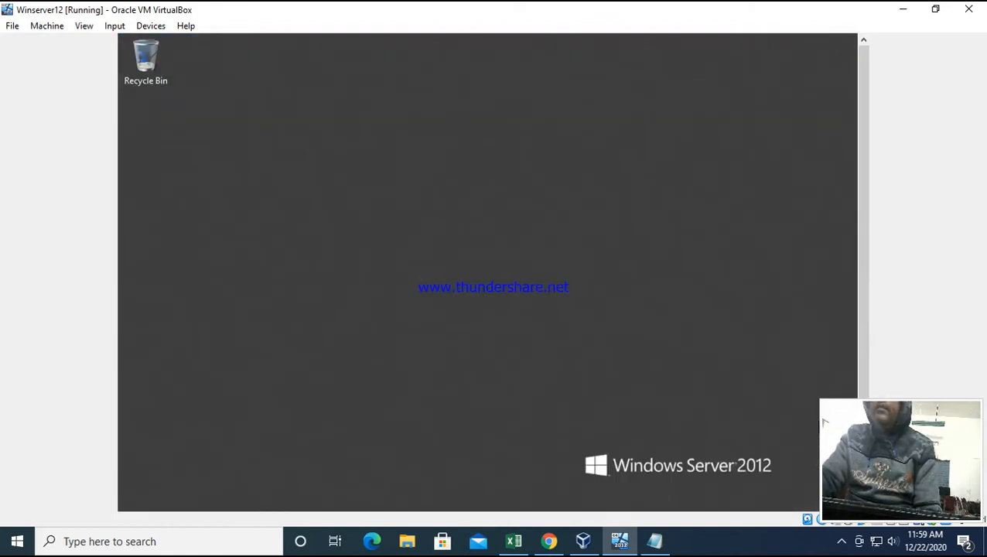
left_click_drag(864, 305, 857, 360)
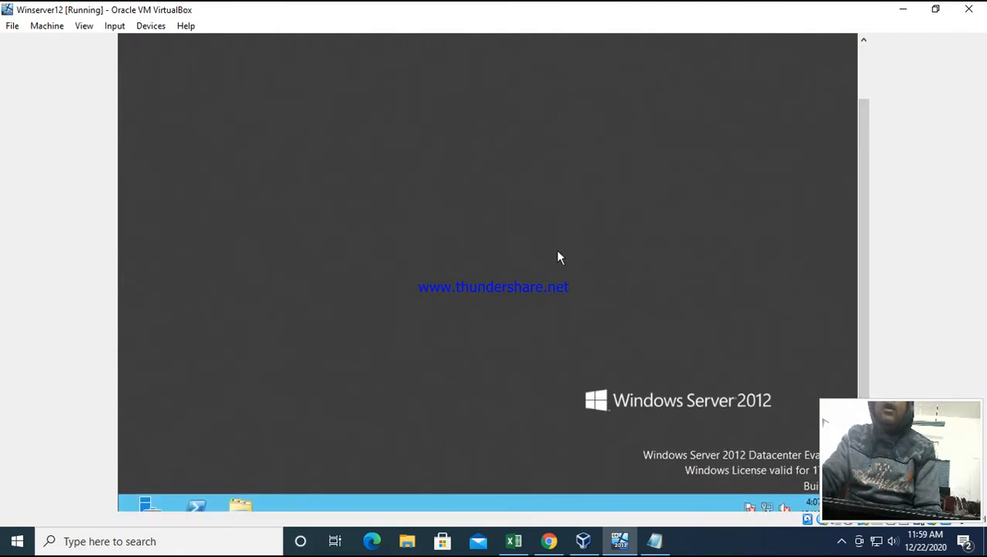
left_click(936, 9)
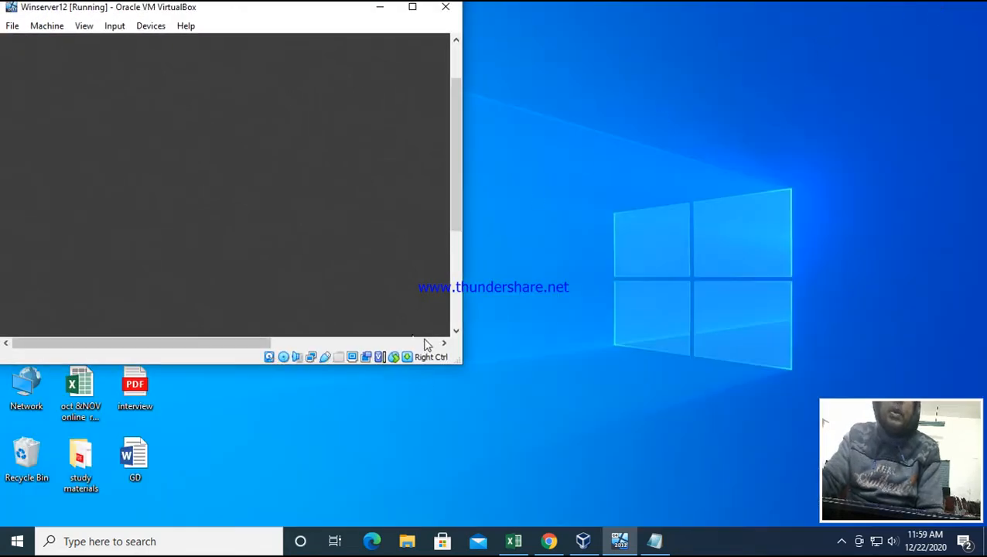
left_click_drag(458, 229, 463, 323)
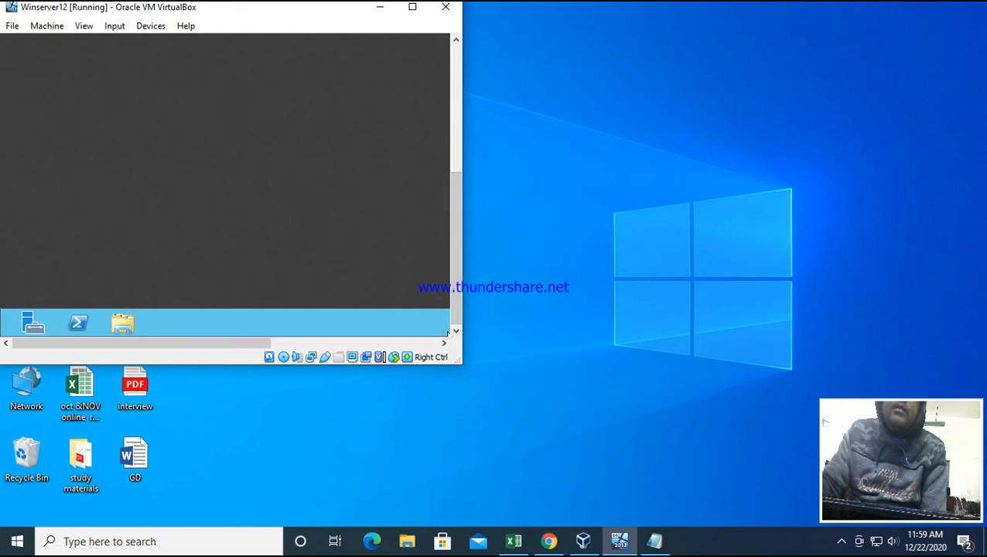
left_click(313, 18)
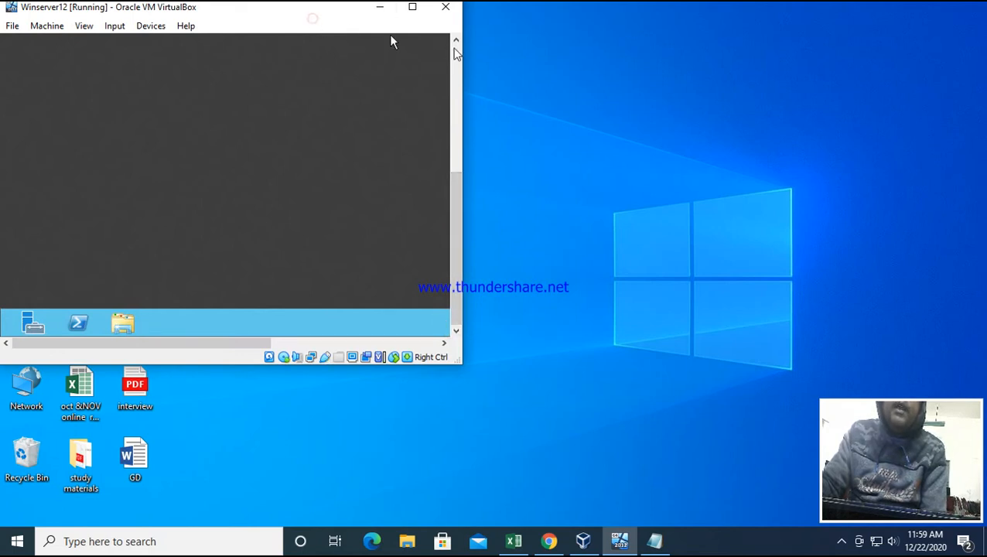
left_click_drag(227, 3, 411, 31)
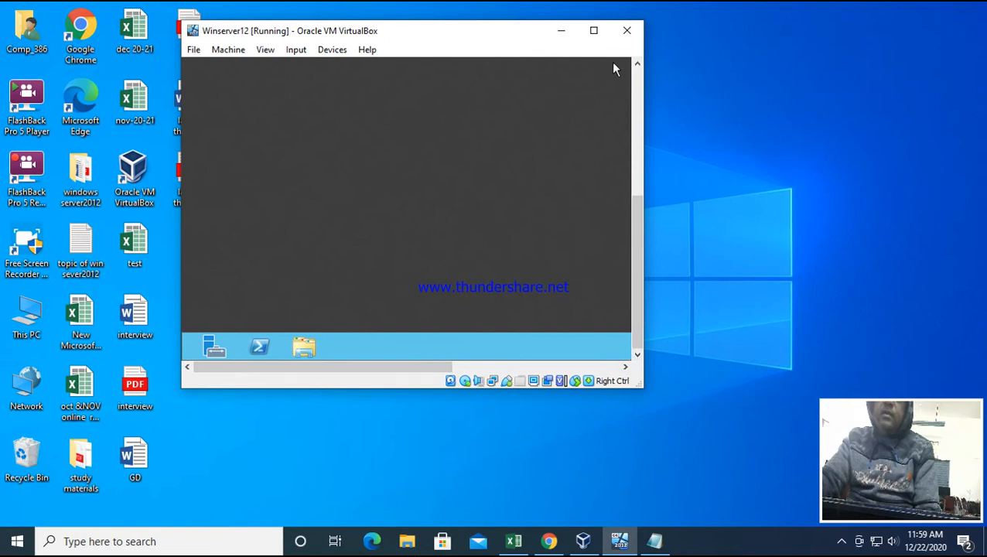
left_click_drag(832, 406, 887, 10)
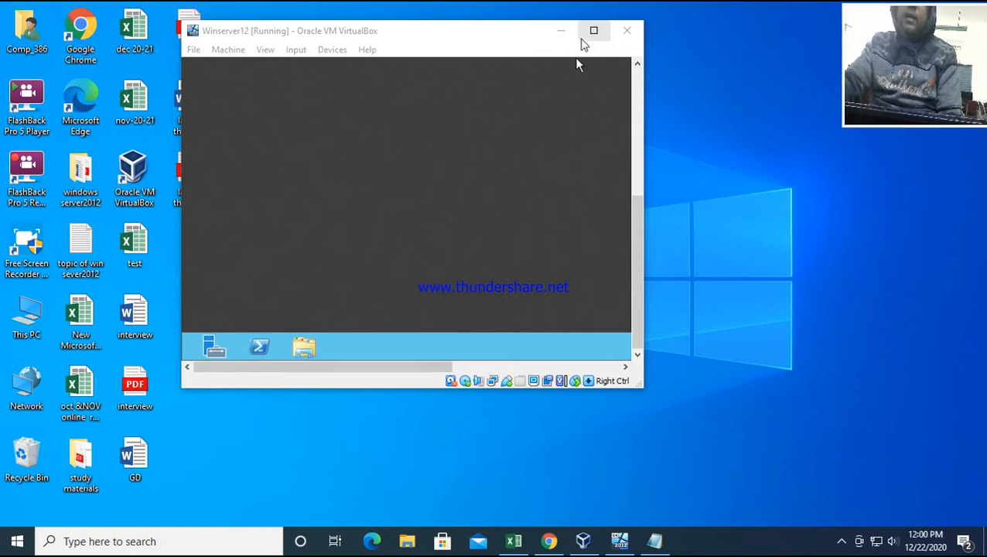
left_click(593, 32)
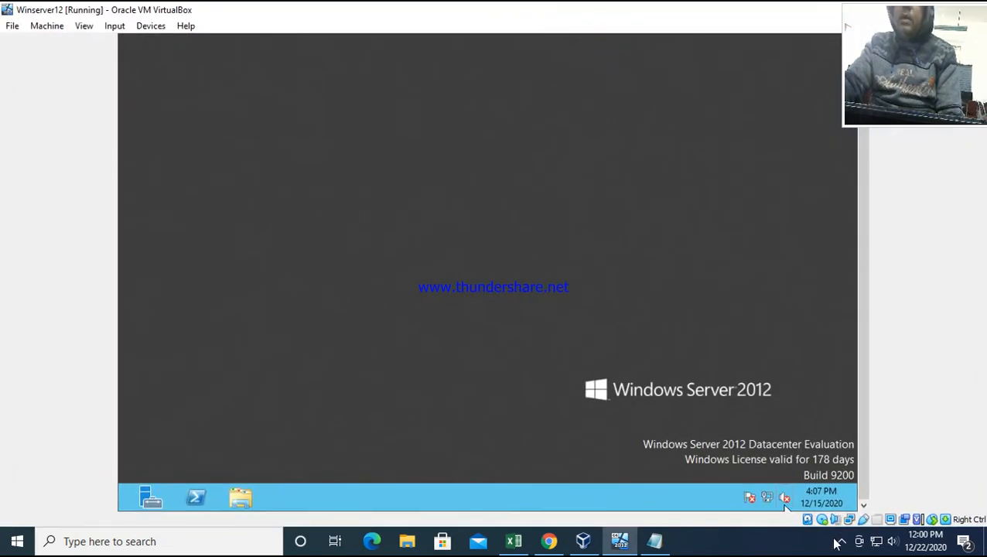
- Shut down the Windows Server 2012 guest, giving Other (Planned) as the reason
mouse_move(854, 507)
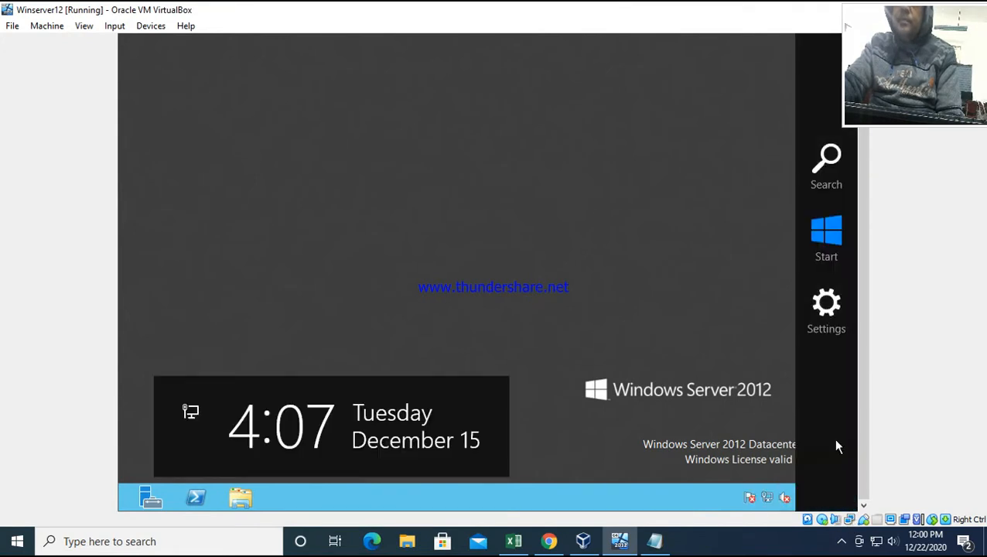
left_click(827, 307)
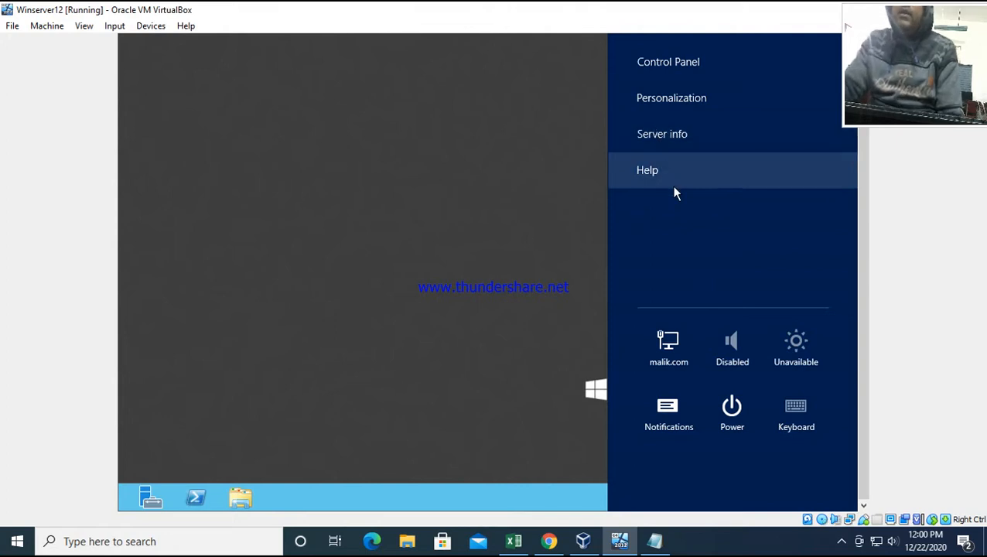
left_click(738, 408)
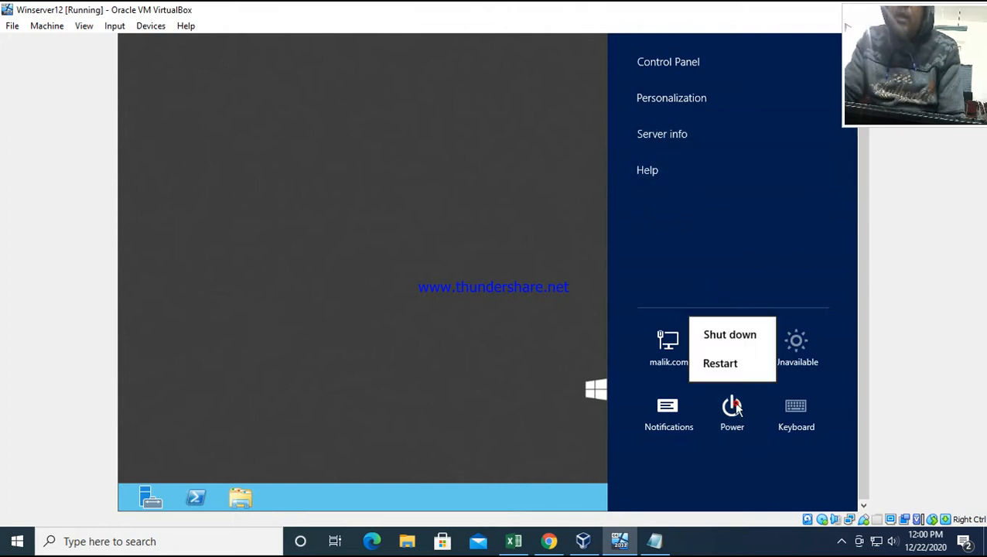
left_click(715, 340)
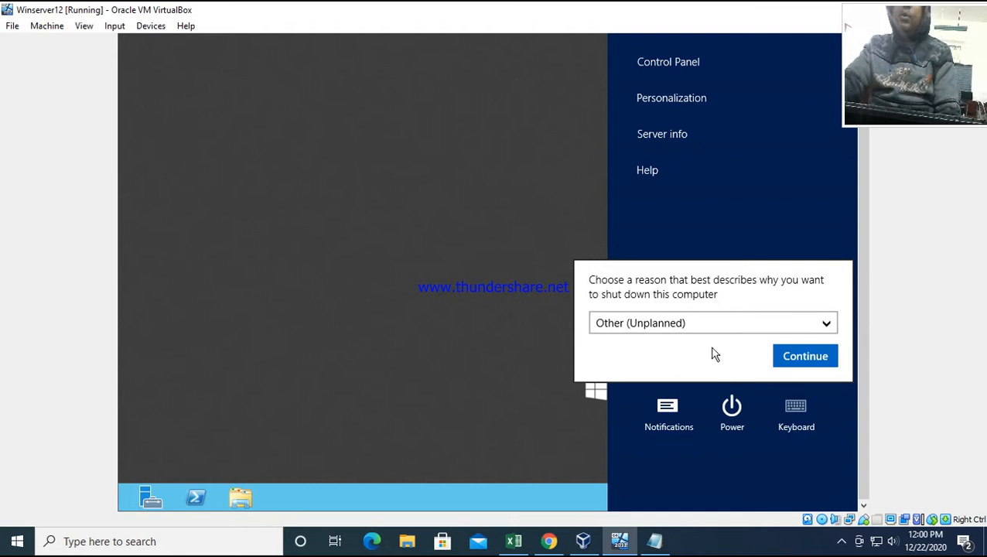
left_click(667, 325)
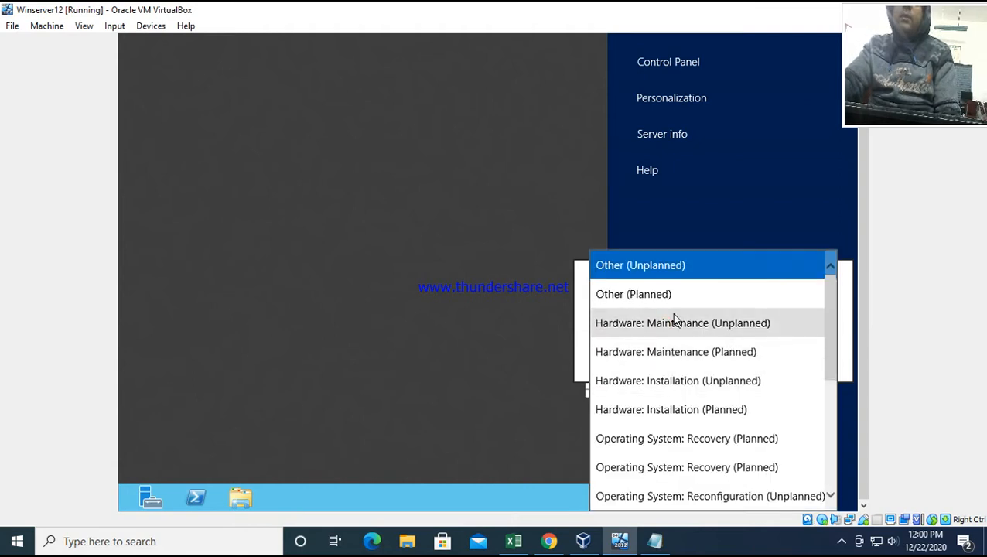
left_click(654, 299)
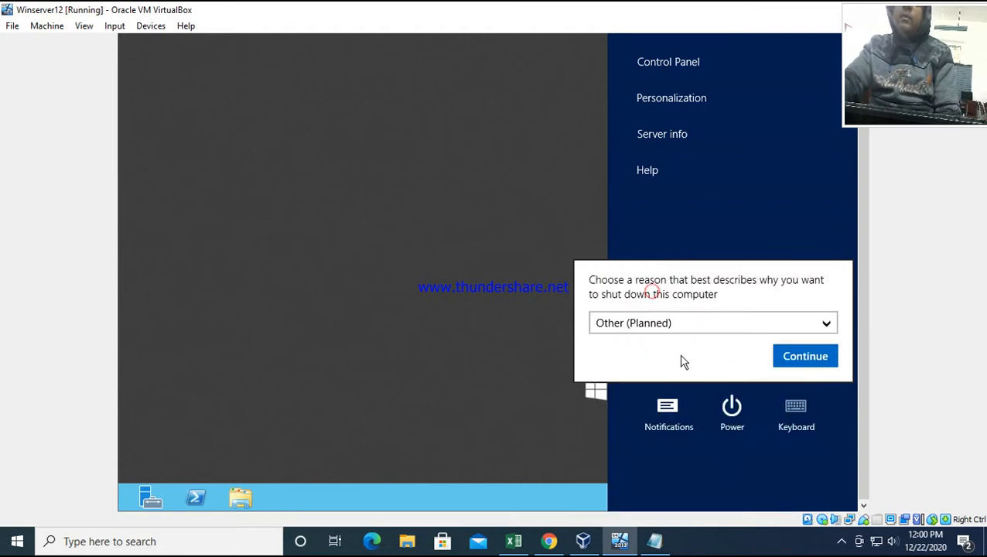
left_click(801, 361)
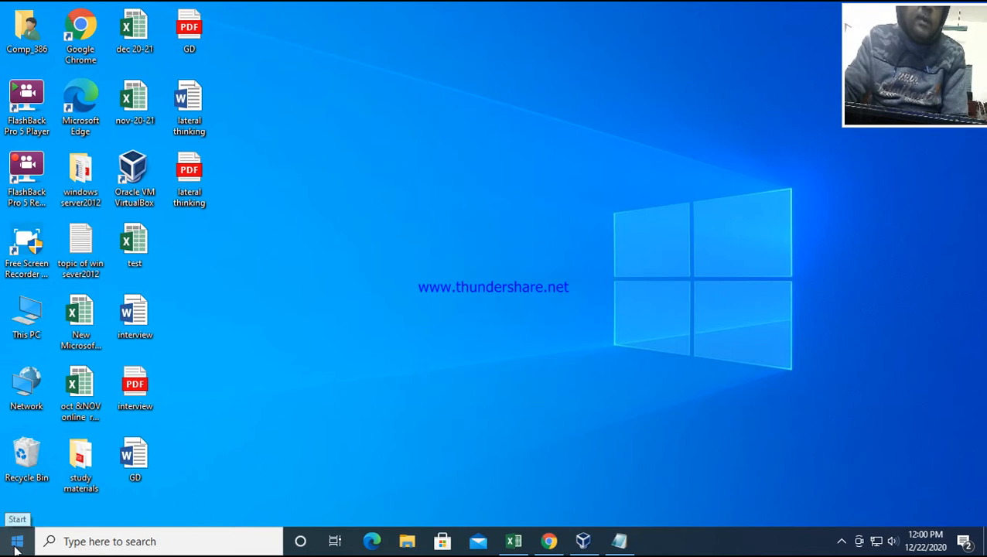
left_click(75, 541)
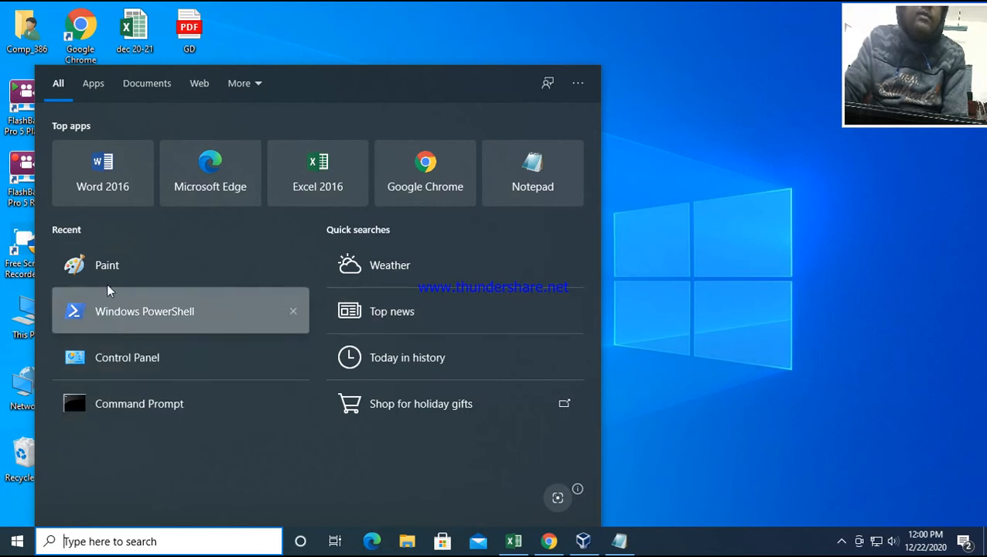
left_click(151, 90)
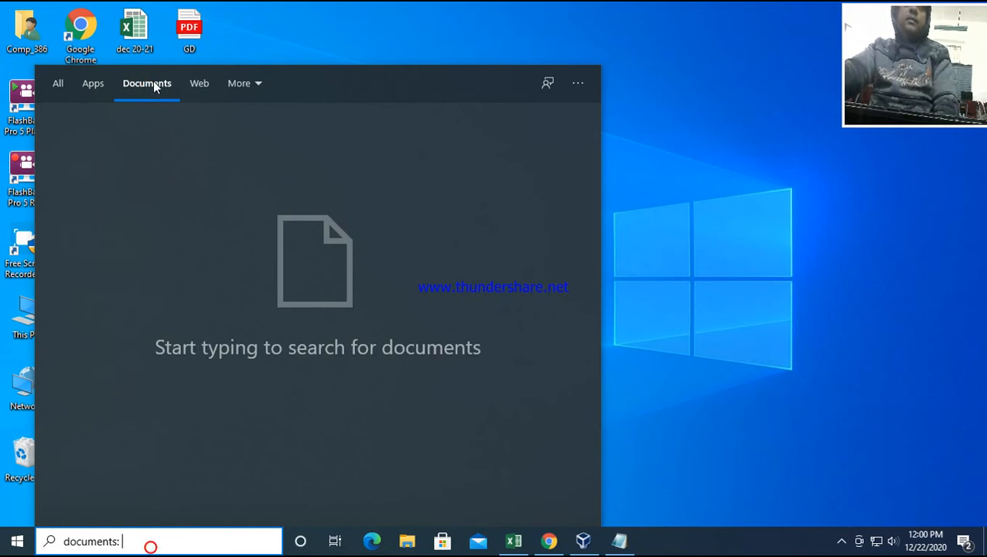
left_click(58, 85)
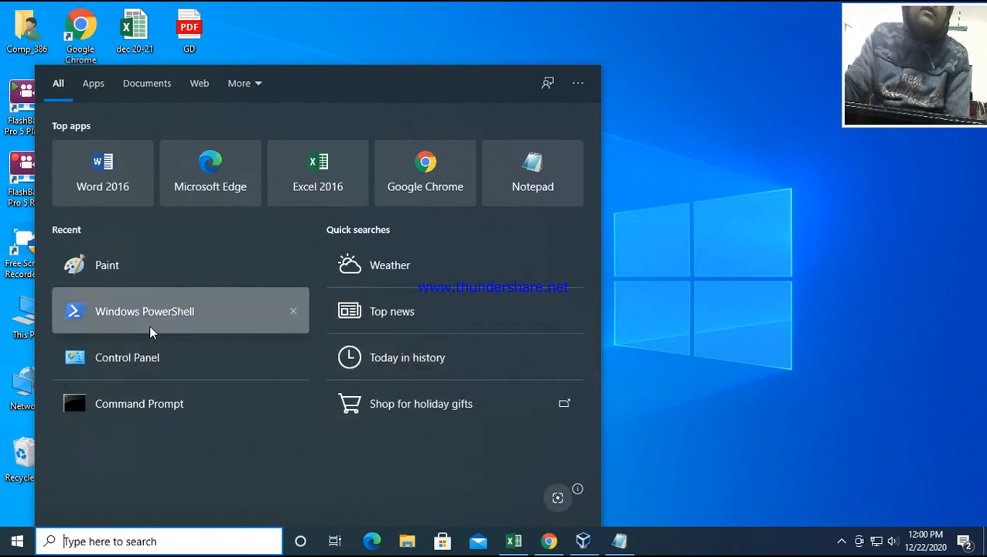
left_click(140, 83)
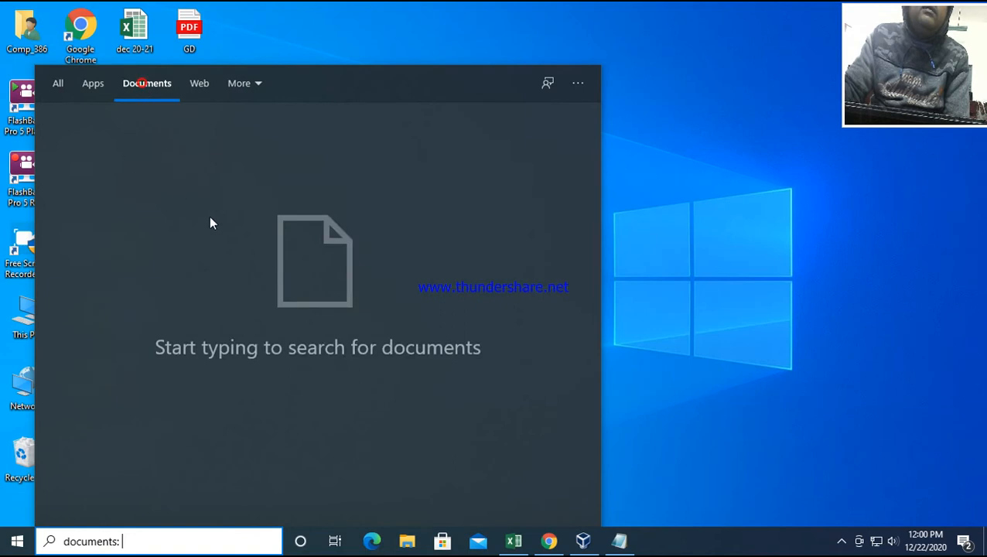
left_click(683, 169)
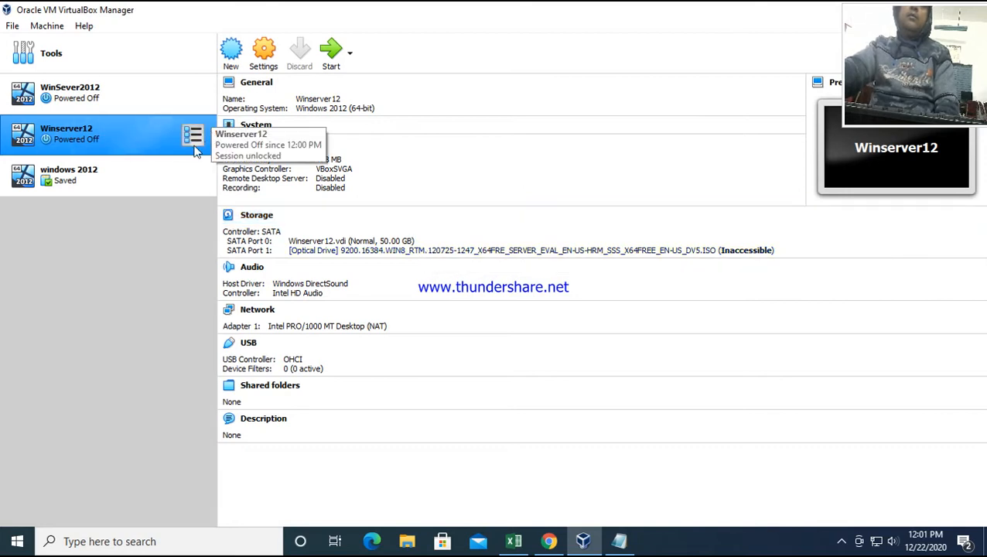
- Start the Winserver12 virtual machine and dismiss the startup warning and the keyboard capture notice
left_click(329, 48)
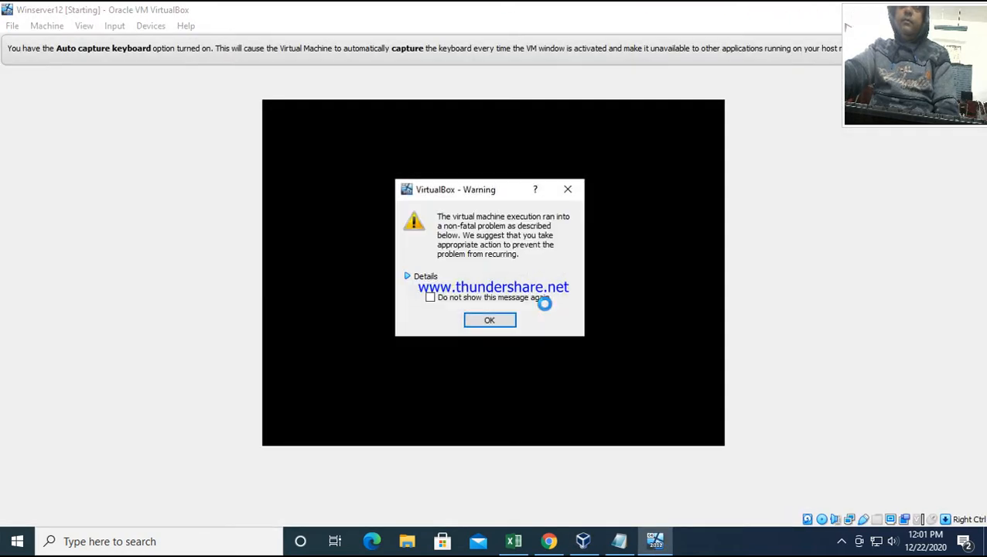
left_click(568, 189)
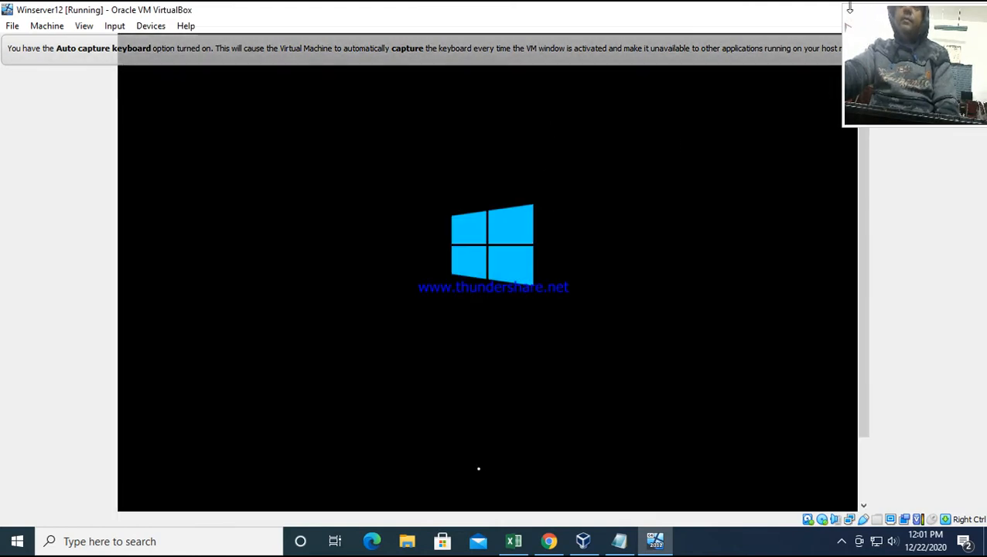
left_click_drag(848, 9, 877, 144)
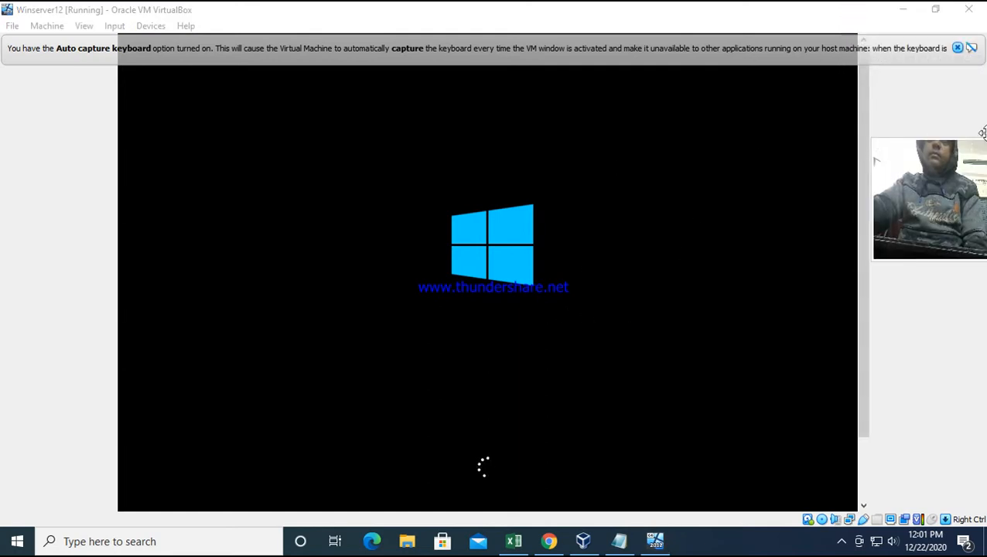
left_click(958, 48)
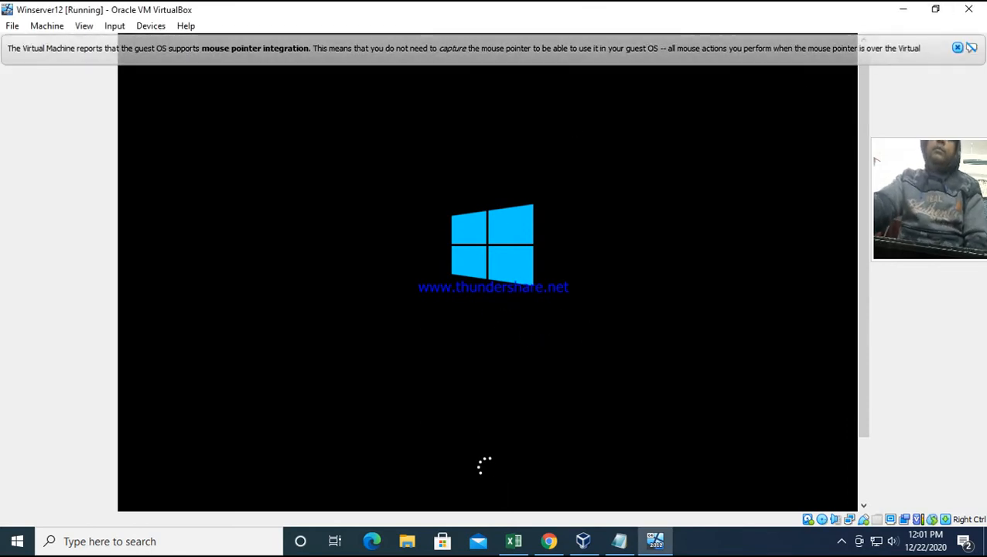
- Minimize the virtual machine and VirtualBox Manager windows, and open the host's Documents folder
left_click(903, 9)
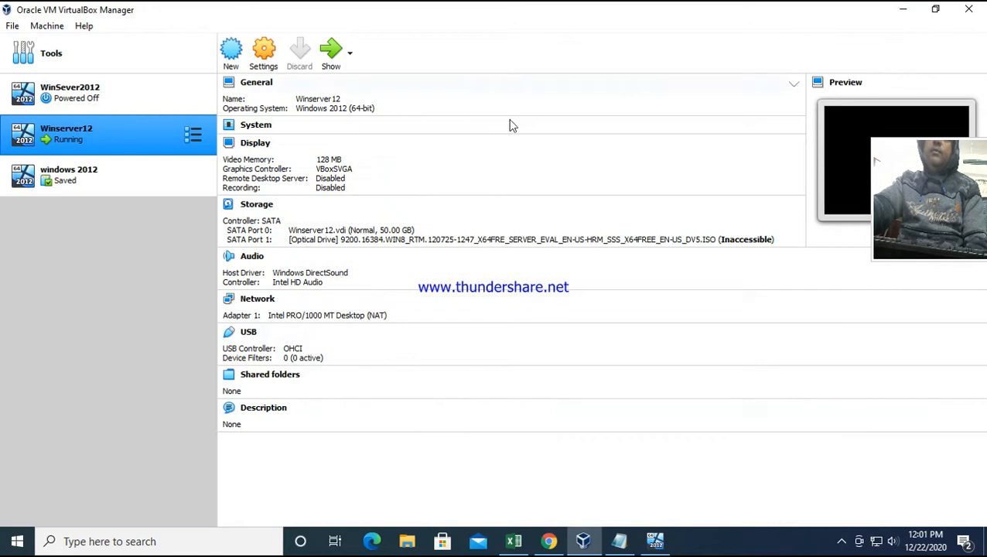
left_click(903, 11)
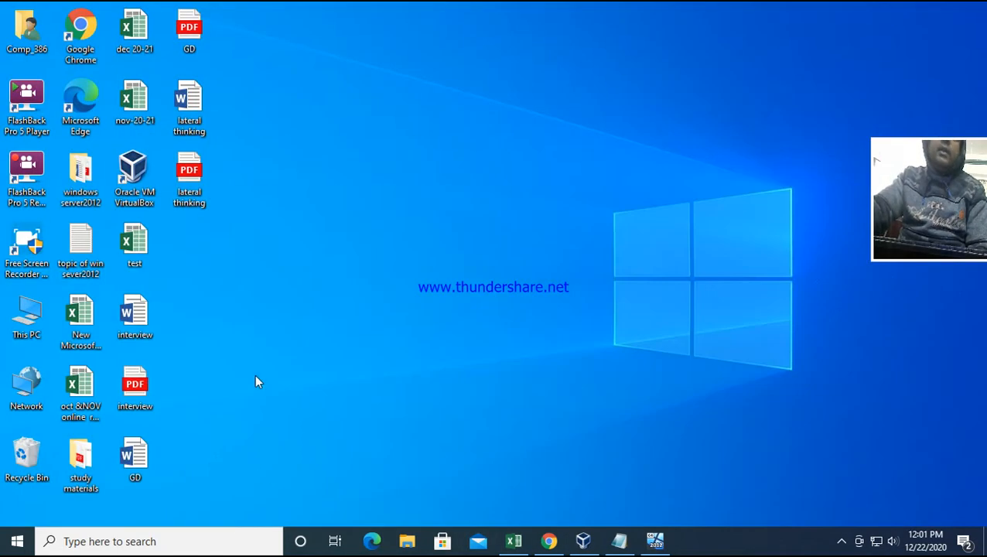
left_click(17, 545)
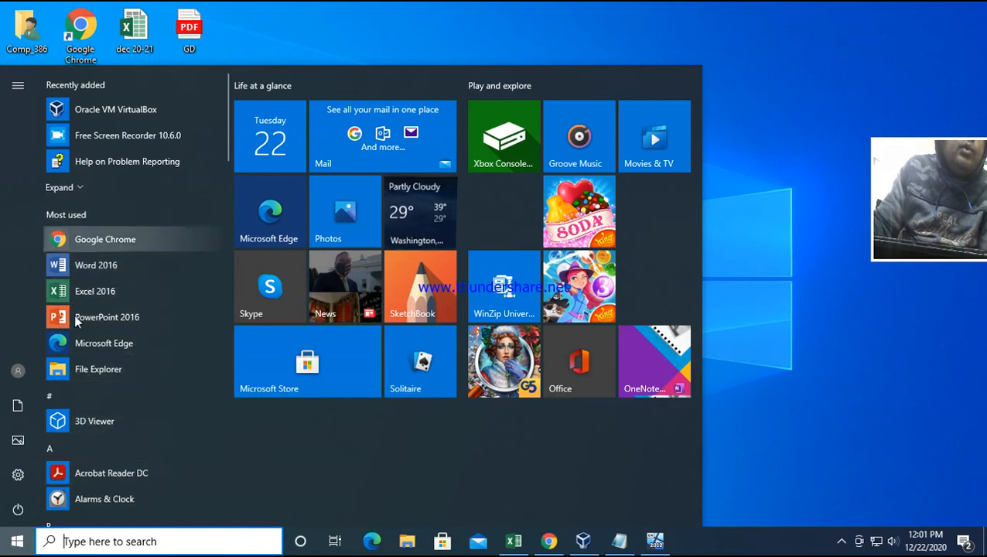
mouse_move(20, 418)
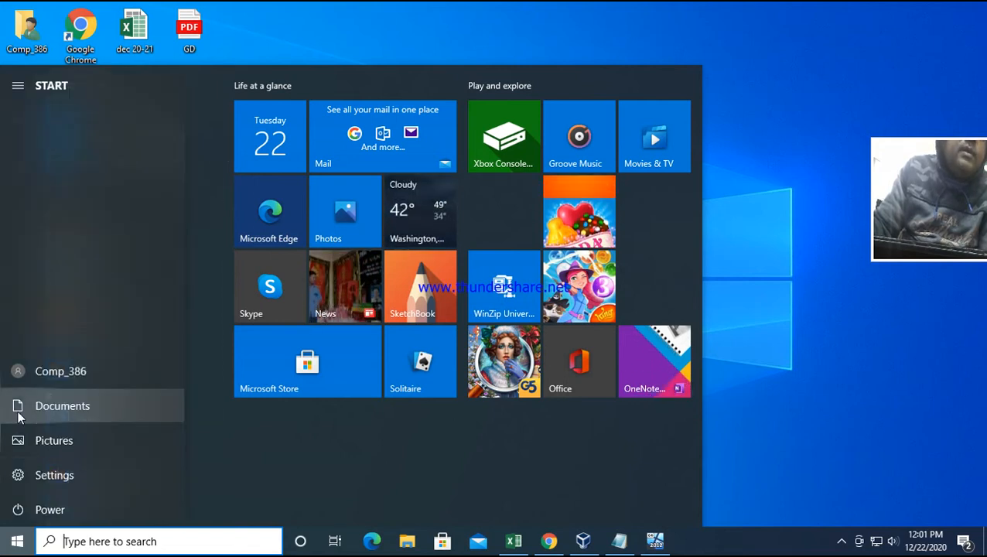
left_click(79, 411)
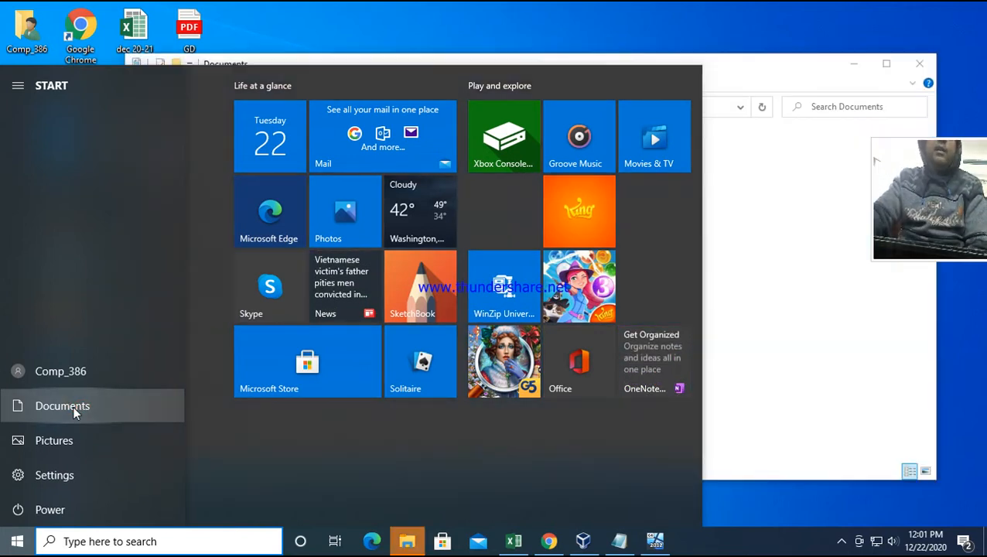
left_click(752, 74)
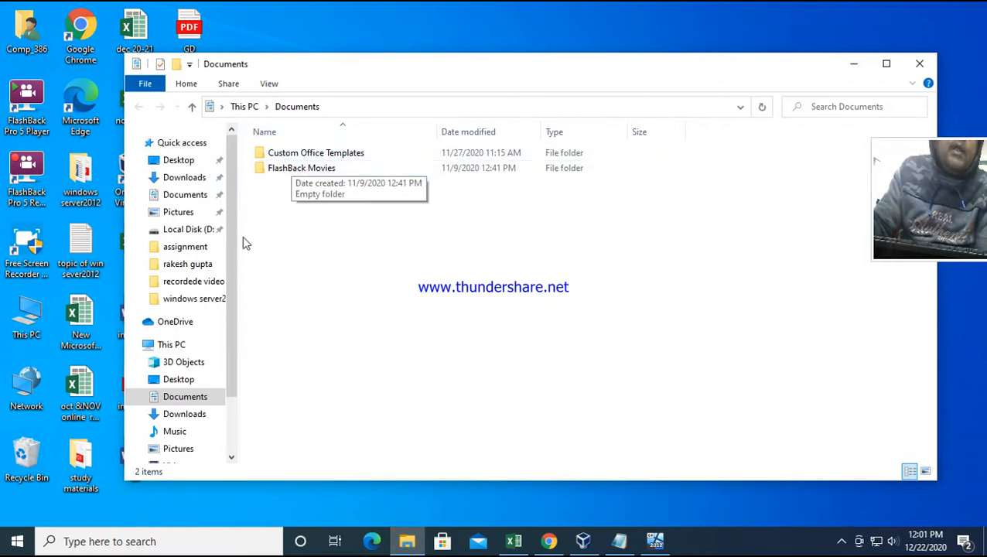
- Check the contents of the Custom Office Templates and FlashBack Movies folders inside Documents
left_click(199, 199)
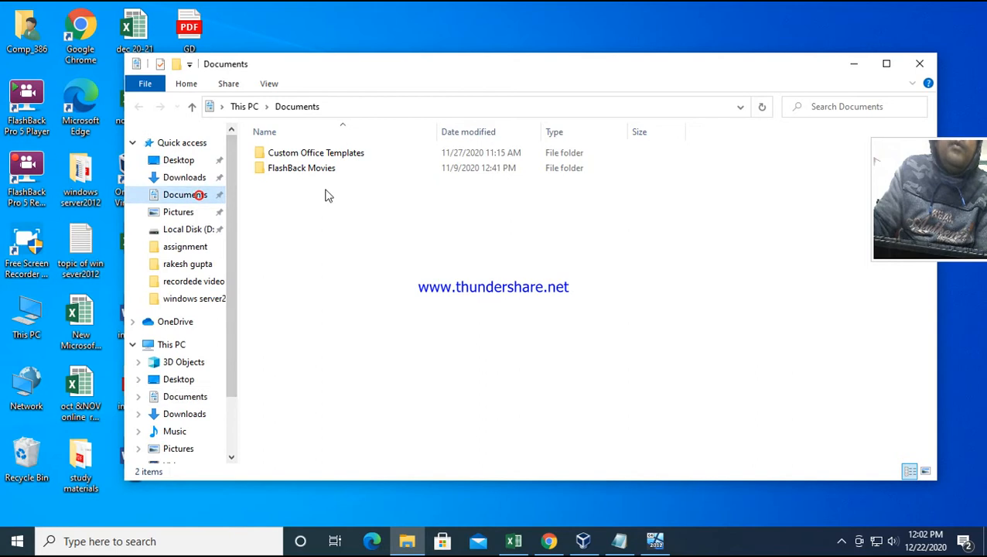
left_click(315, 155)
double_click(315, 153)
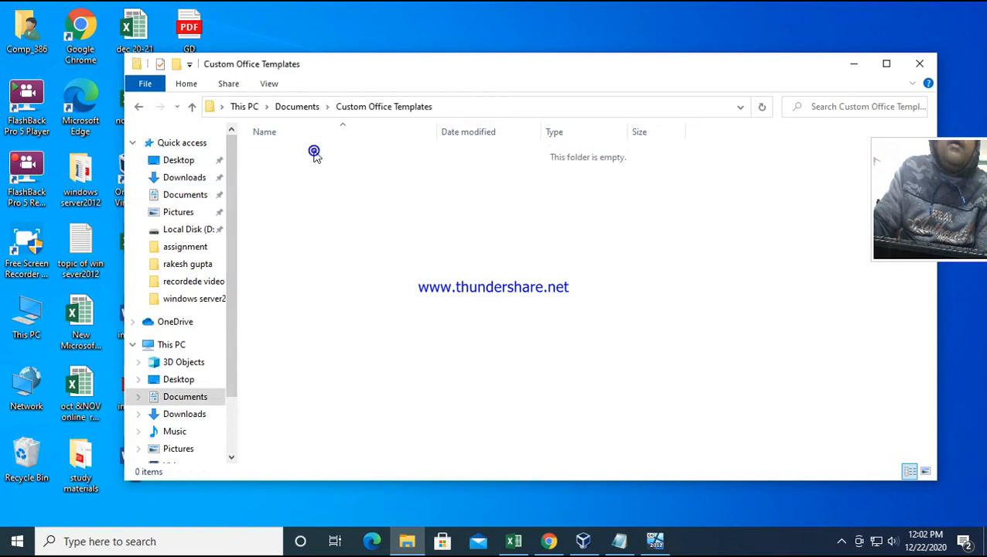
left_click(138, 107)
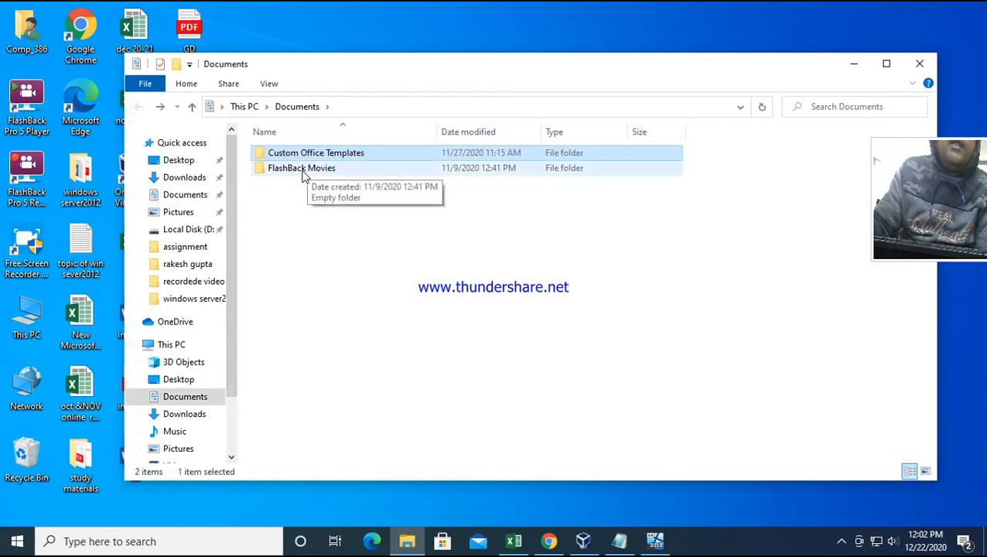
double_click(303, 172)
left_click(138, 107)
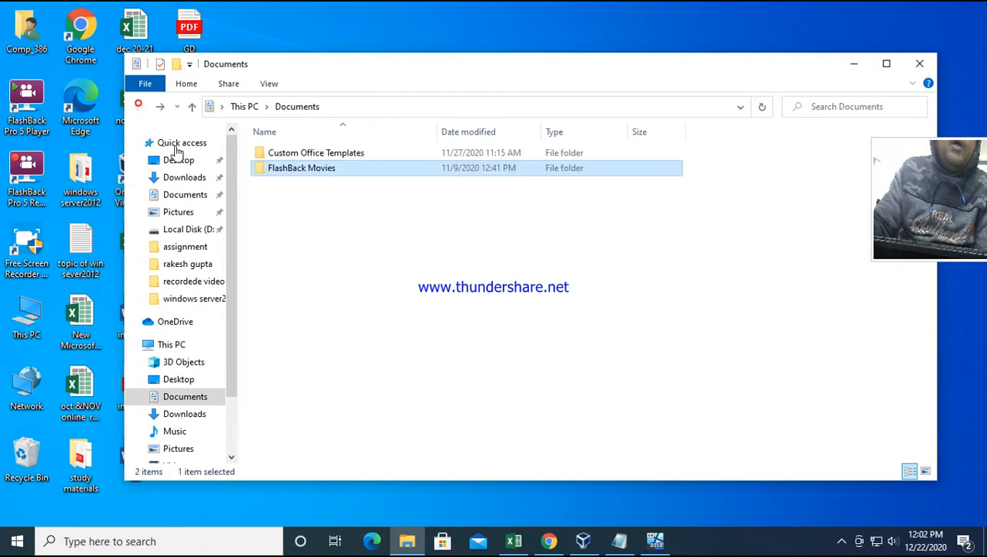
- View the windows server2012 folder, and open the Windows folder on Local Disk (C:)
left_click(194, 302)
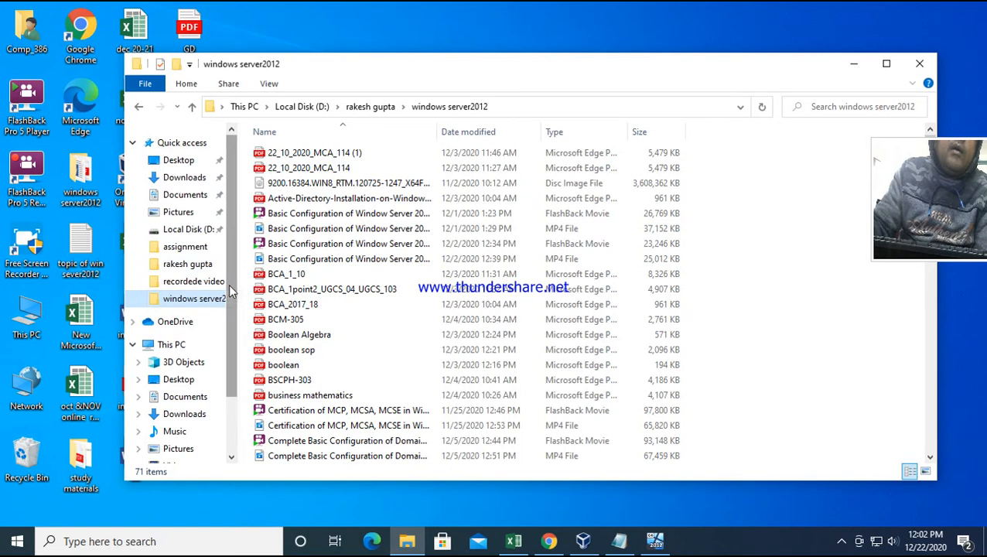
left_click_drag(228, 283, 226, 352)
left_click(203, 402)
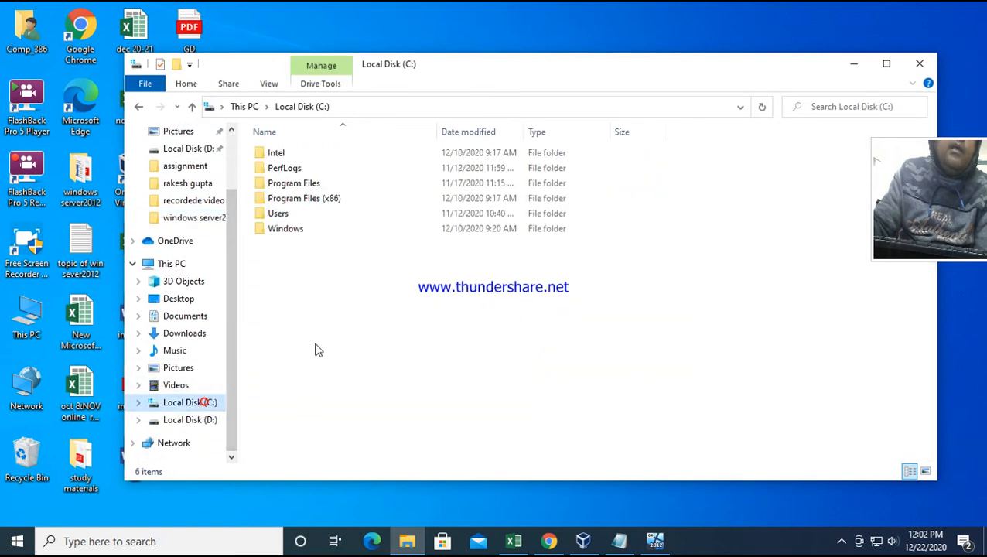
double_click(287, 228)
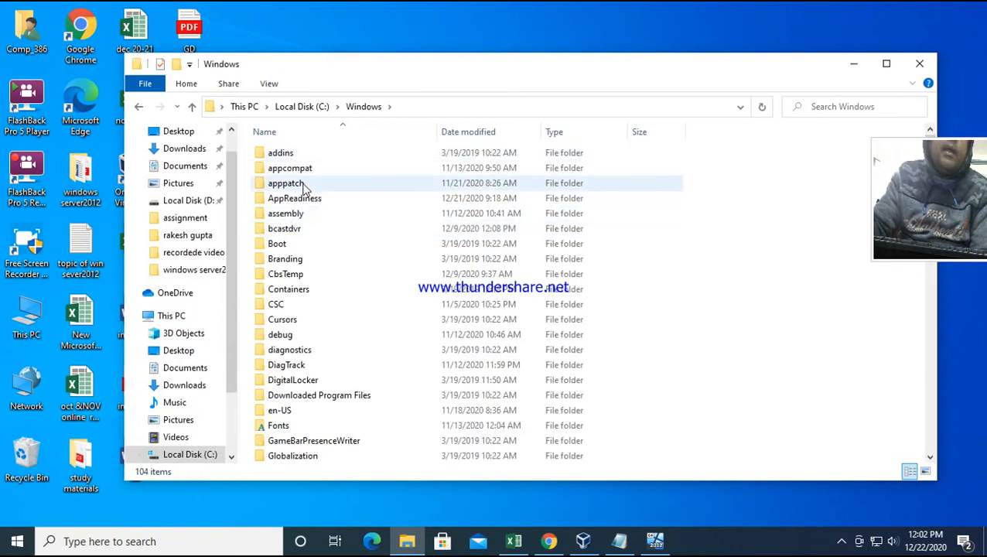
- Look through the subfolders of the host's Windows folder on drive C
scroll(304, 197, "down", 2)
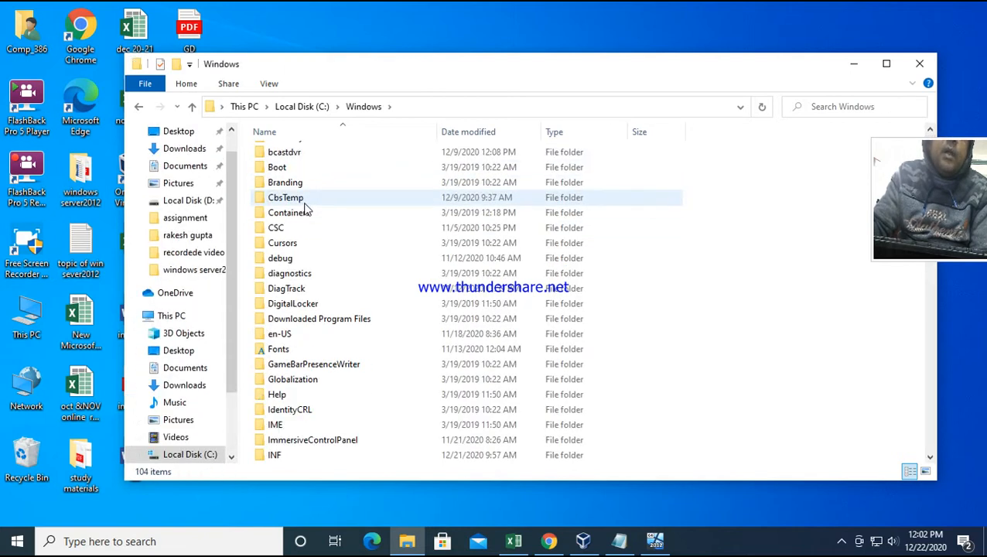
scroll(305, 208, "down", 3)
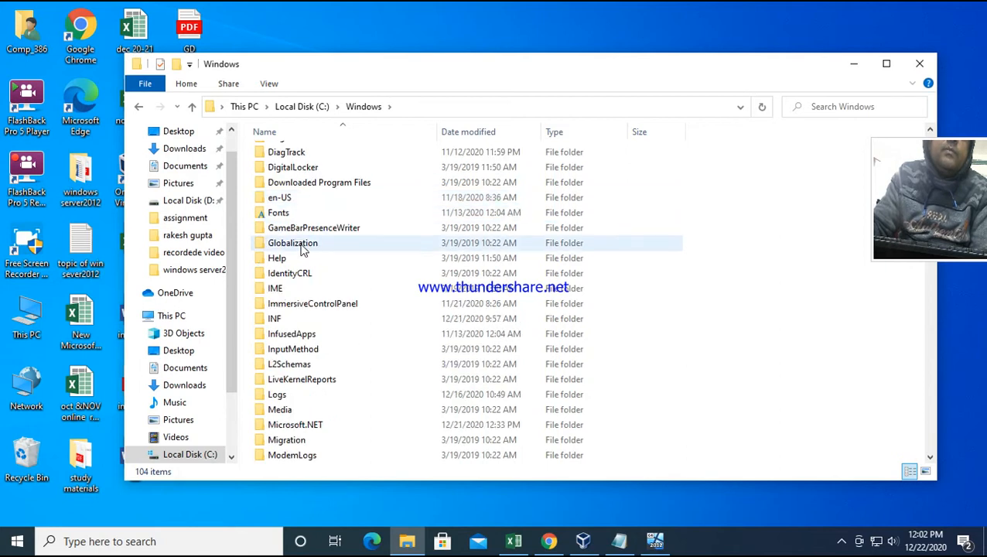
scroll(301, 193, "down", 4)
scroll(302, 255, "down", 3)
scroll(308, 288, "up", 3)
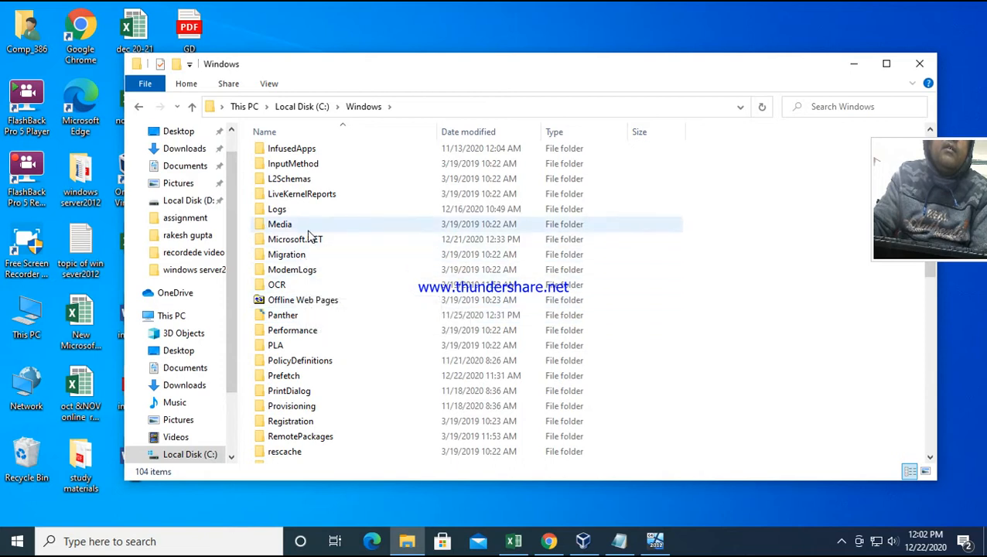
scroll(308, 236, "down", 3)
scroll(306, 245, "up", 4)
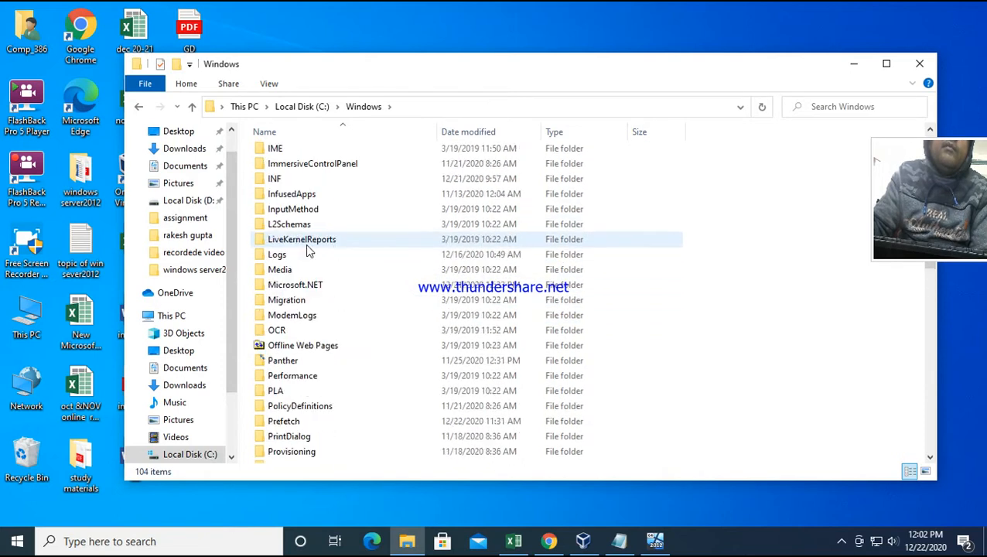
scroll(308, 248, "up", 8)
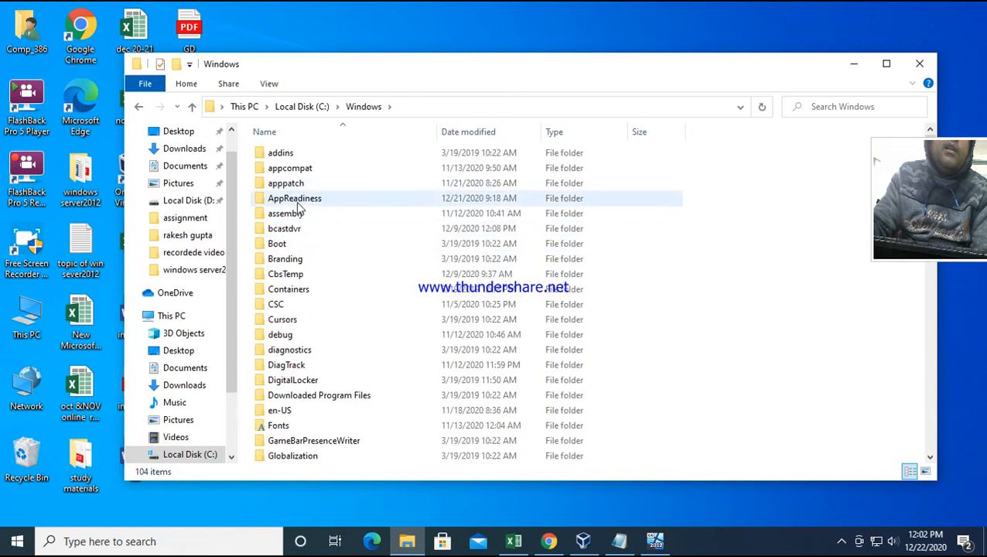
scroll(300, 212, "down", 2)
scroll(300, 217, "down", 3)
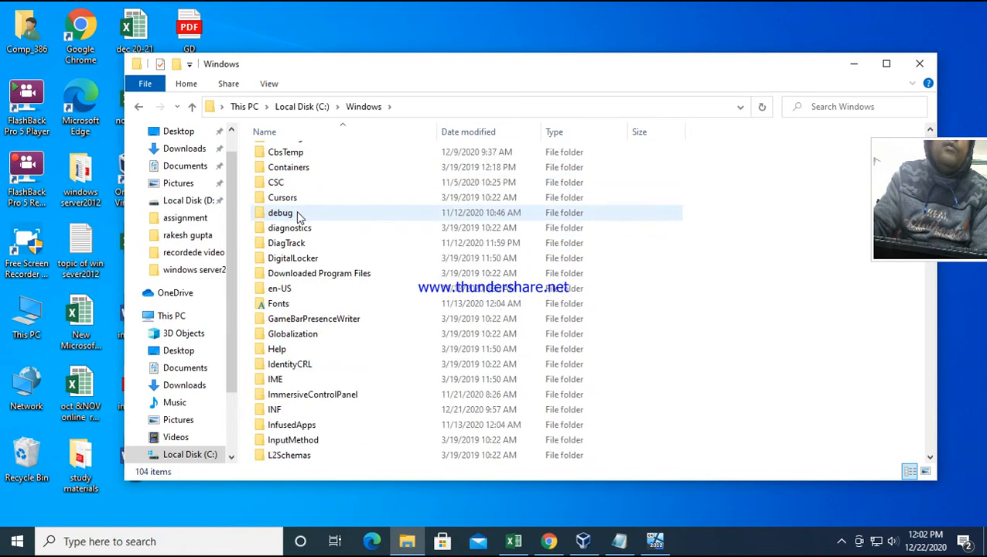
scroll(308, 290, "down", 2)
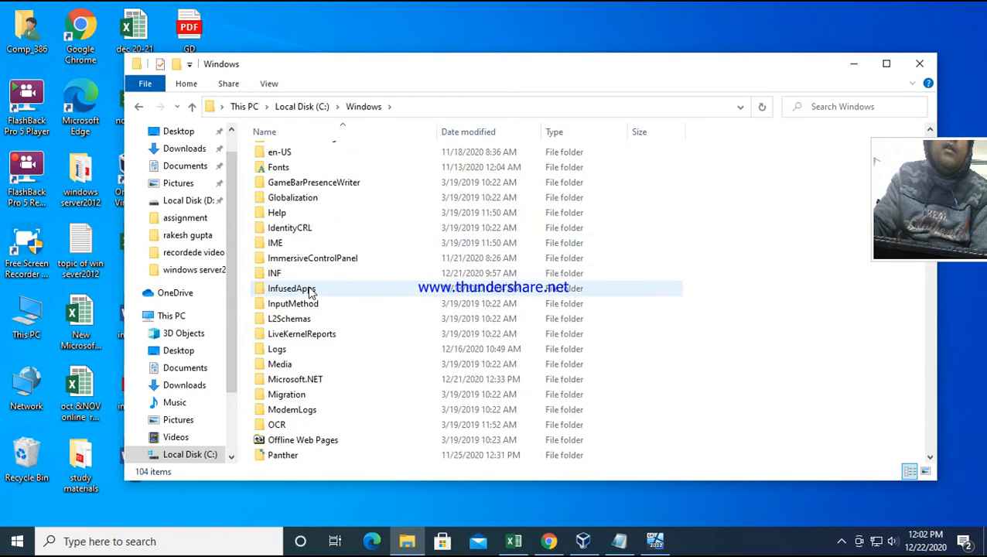
- Switch to the Winserver12 virtual machine and sign in to the administrator account with its password
left_click(654, 542)
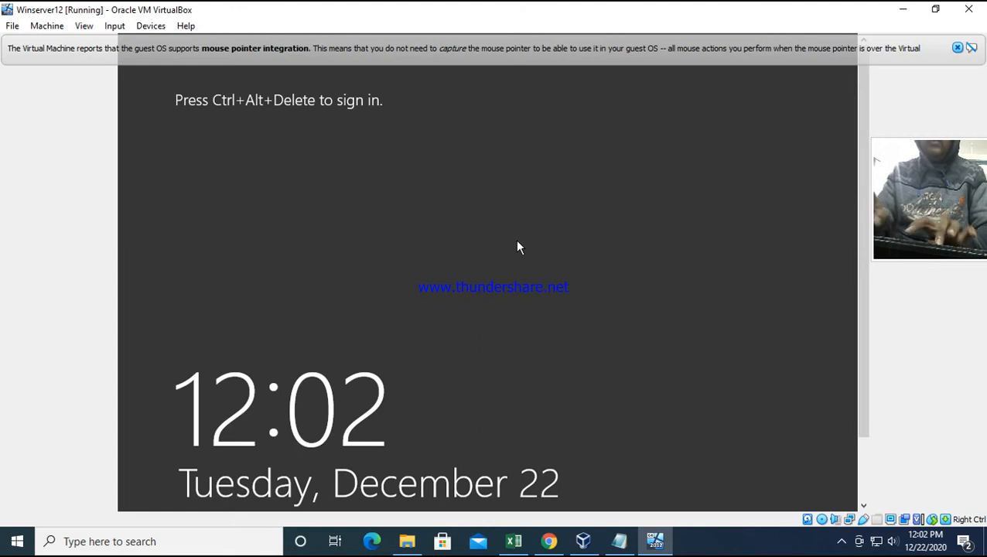
key("ctrl+alt+Delete")
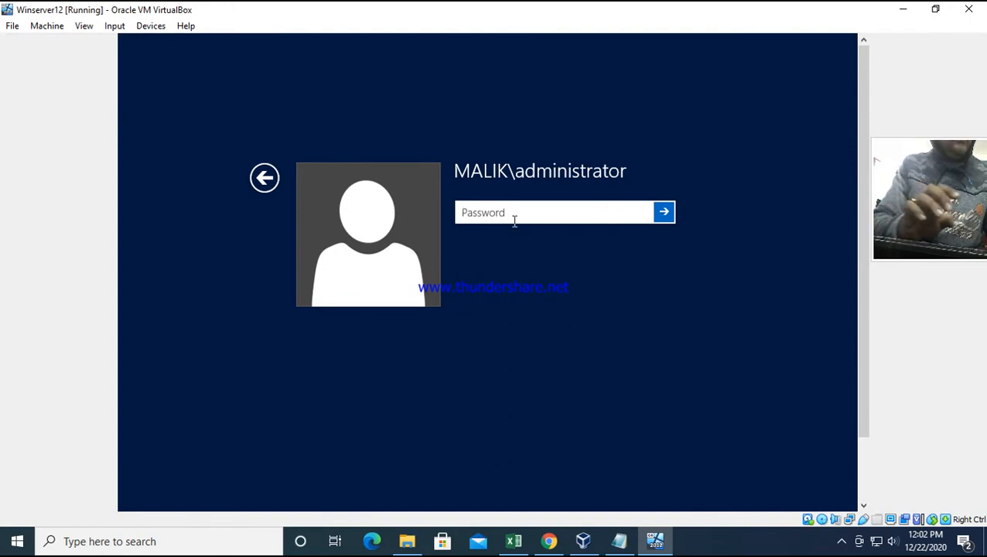
type("•••")
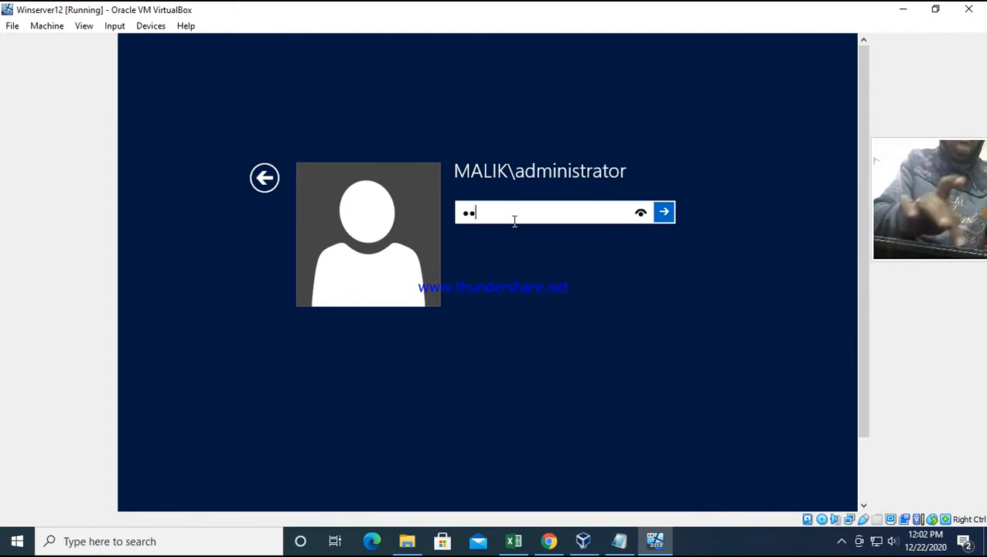
type("••••")
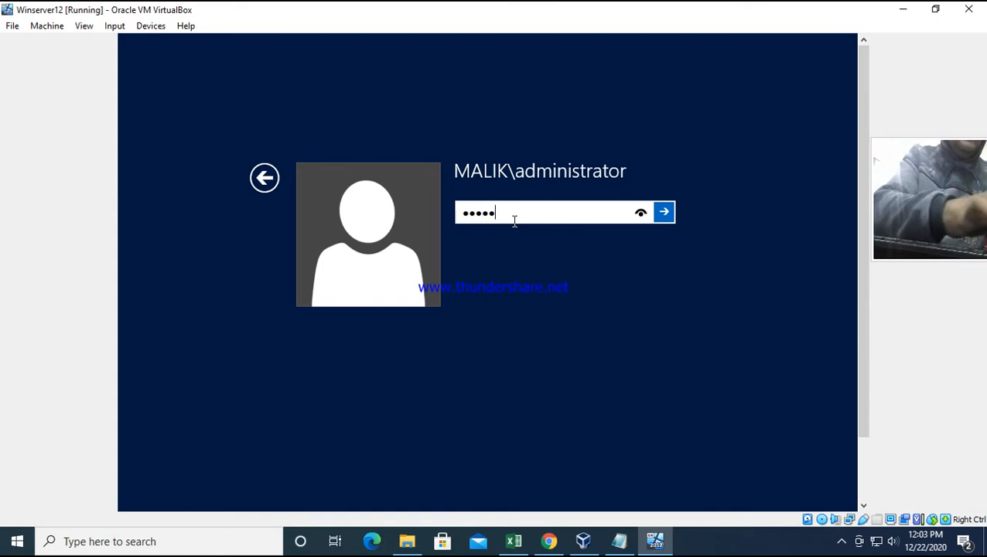
type("•")
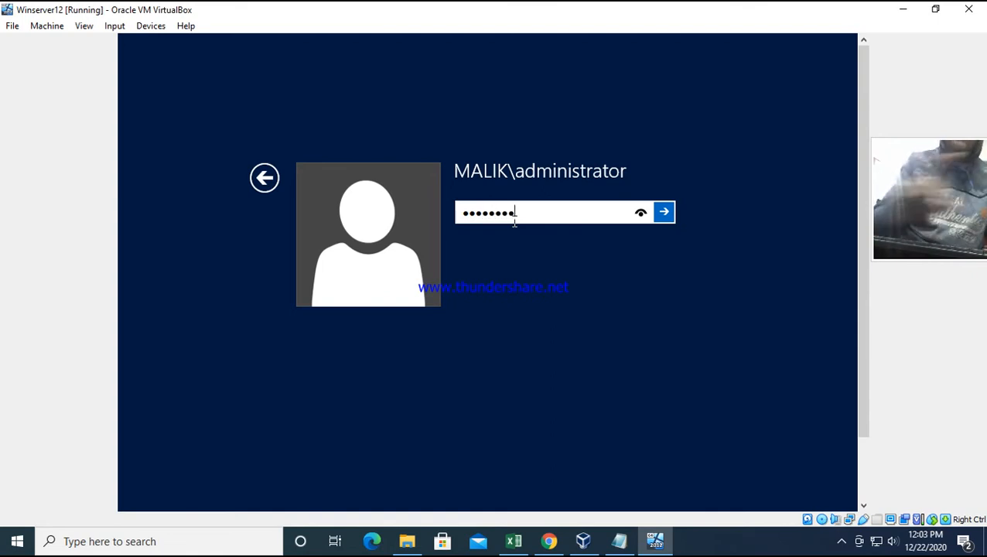
left_click(665, 213)
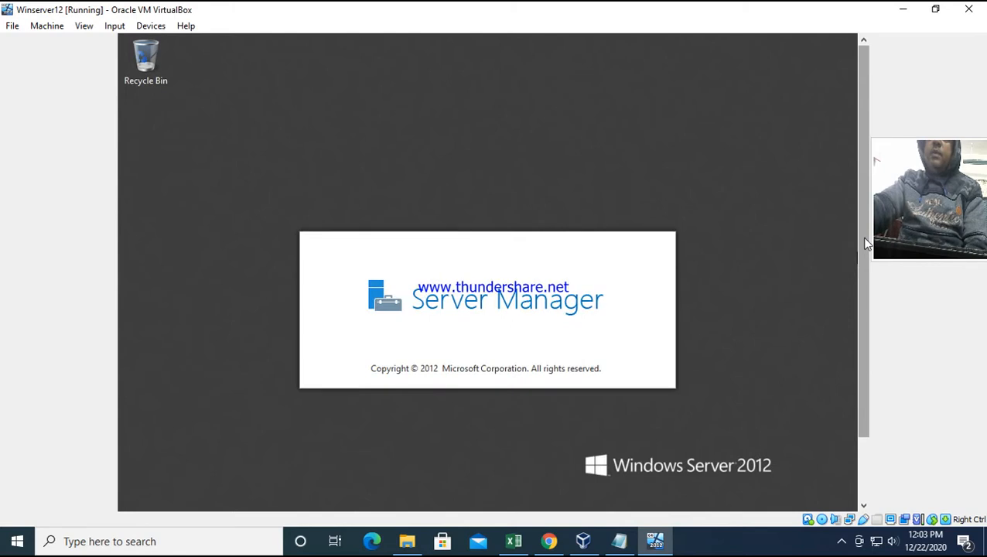
- View the Server Manager dashboard, and open the Winserver12 machine settings, closing them without changes
left_click_drag(866, 244, 870, 315)
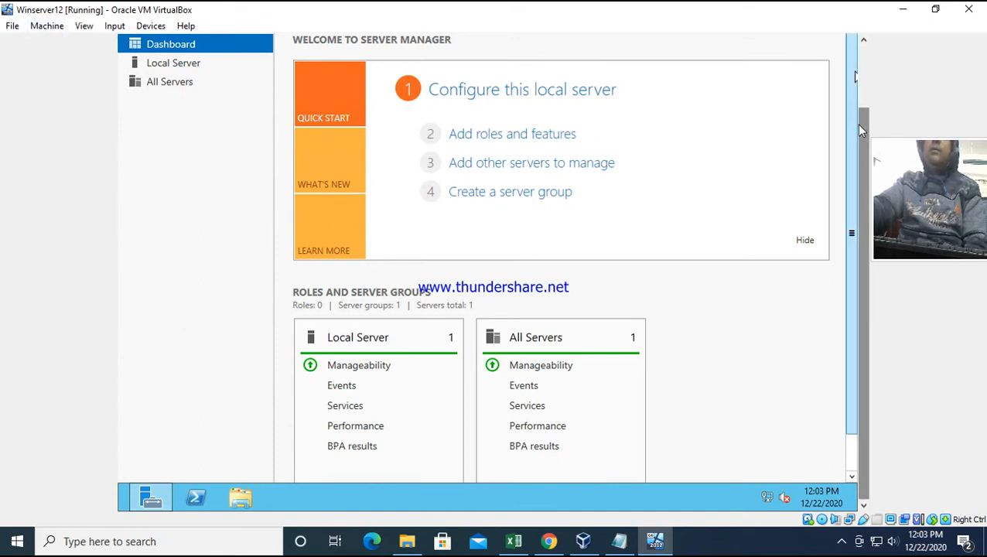
left_click_drag(860, 124, 870, 55)
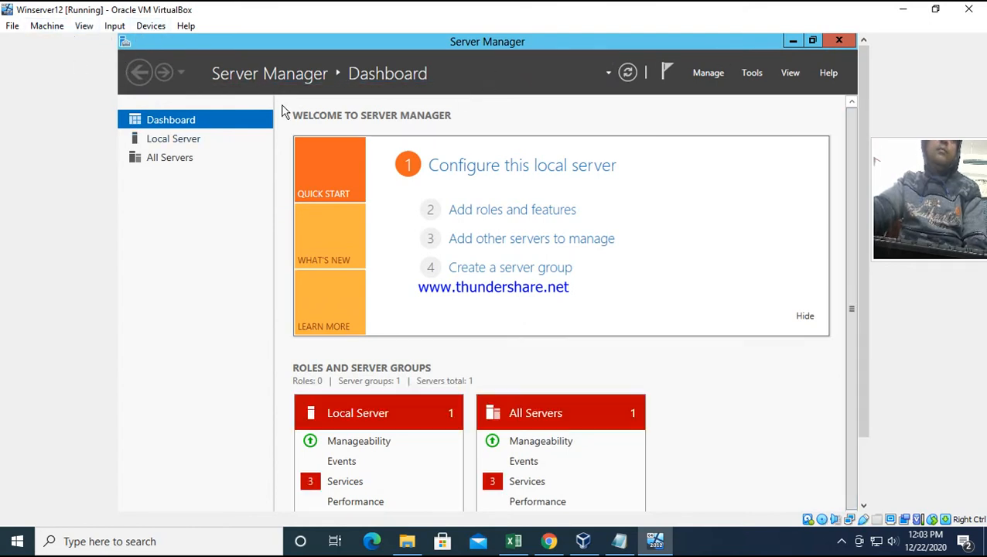
left_click(44, 28)
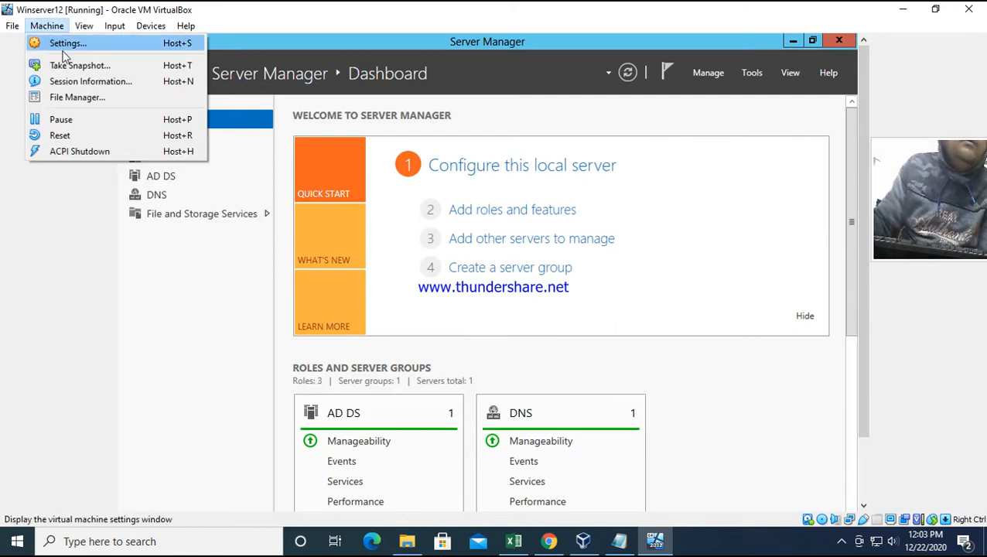
left_click(92, 48)
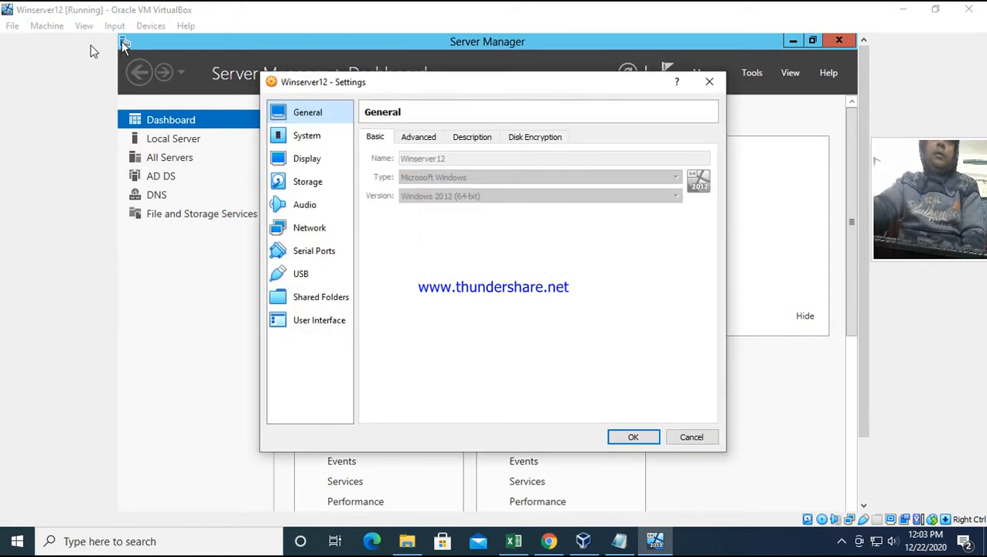
left_click(696, 438)
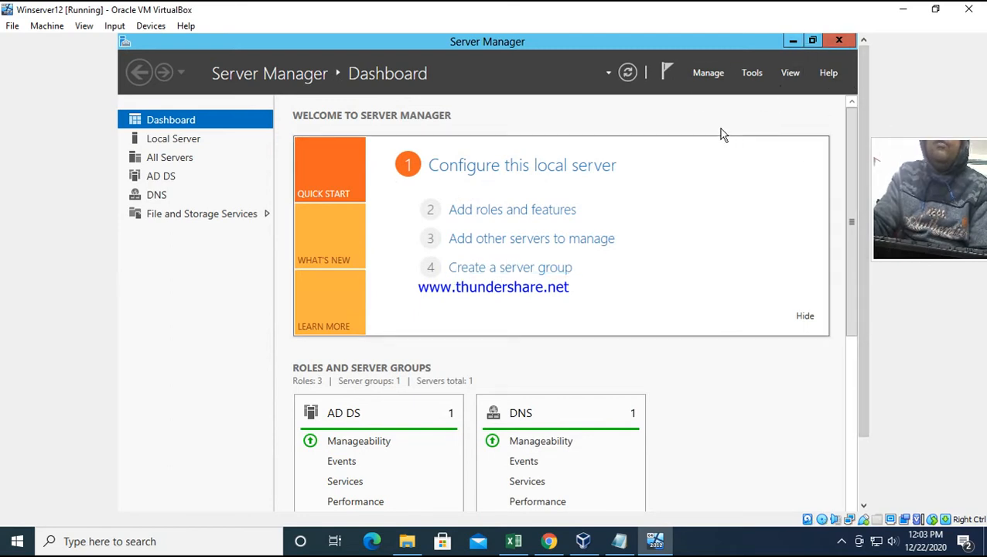
- Minimize Server Manager and sign the administrator out of the Windows Server 2012 guest from the Start screen
left_click(792, 41)
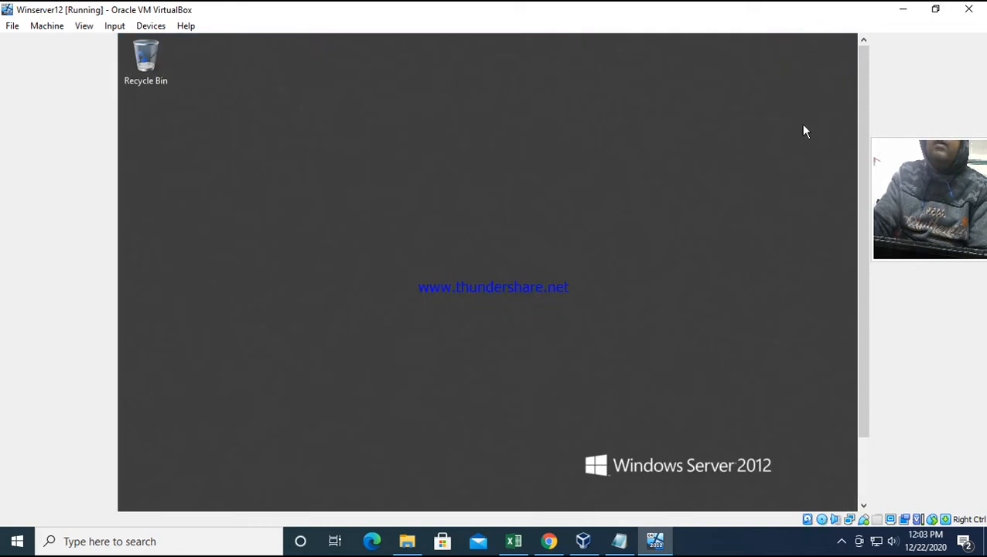
left_click_drag(861, 82, 854, 286)
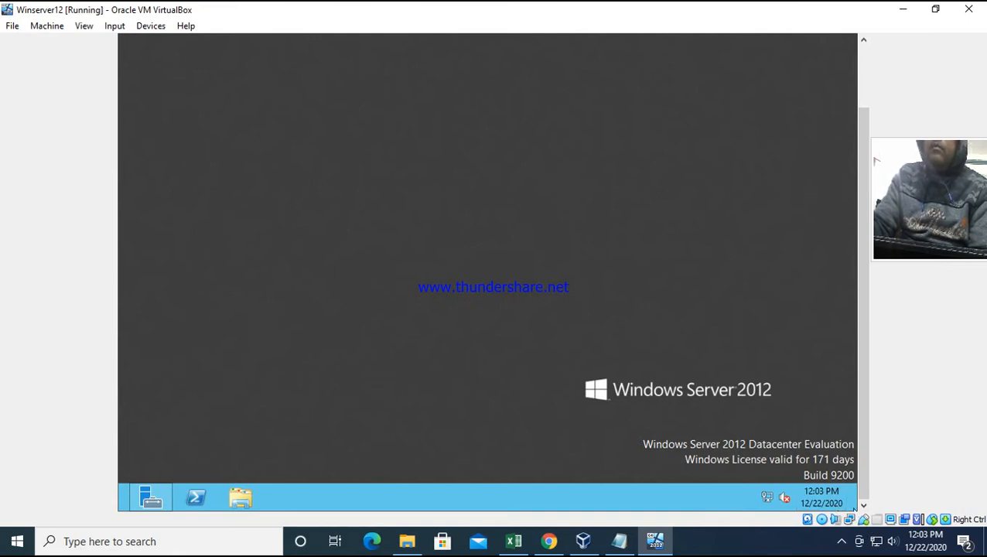
mouse_move(852, 504)
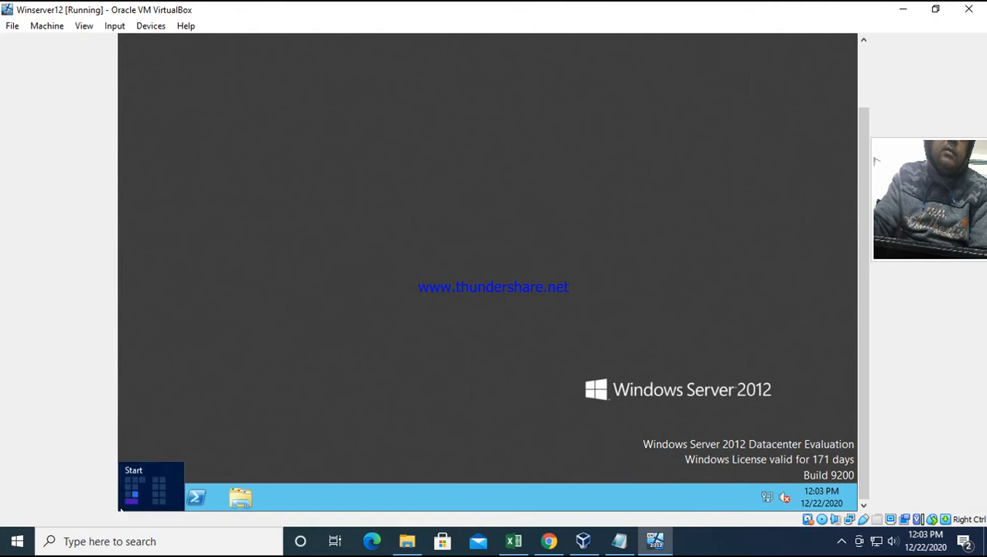
left_click(122, 506)
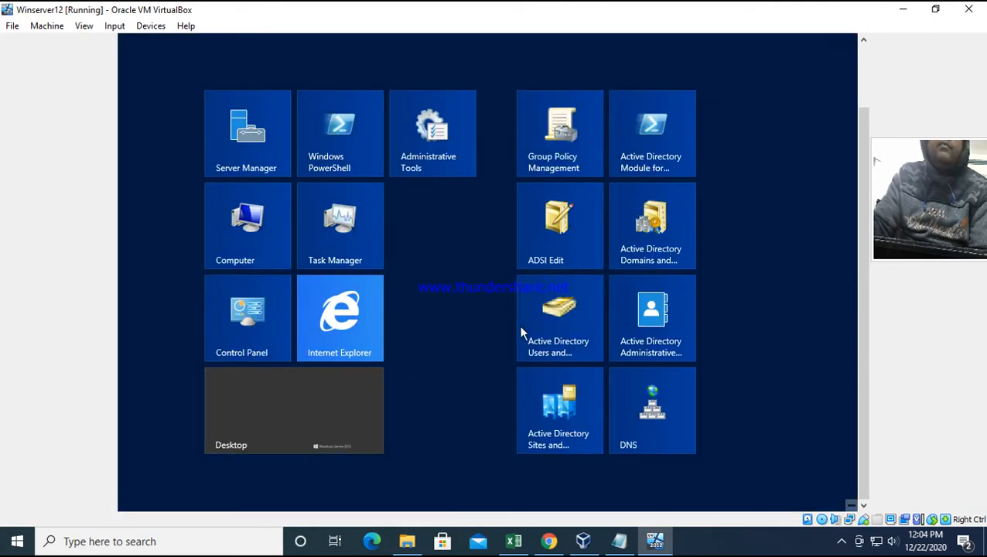
left_click_drag(865, 137, 865, 66)
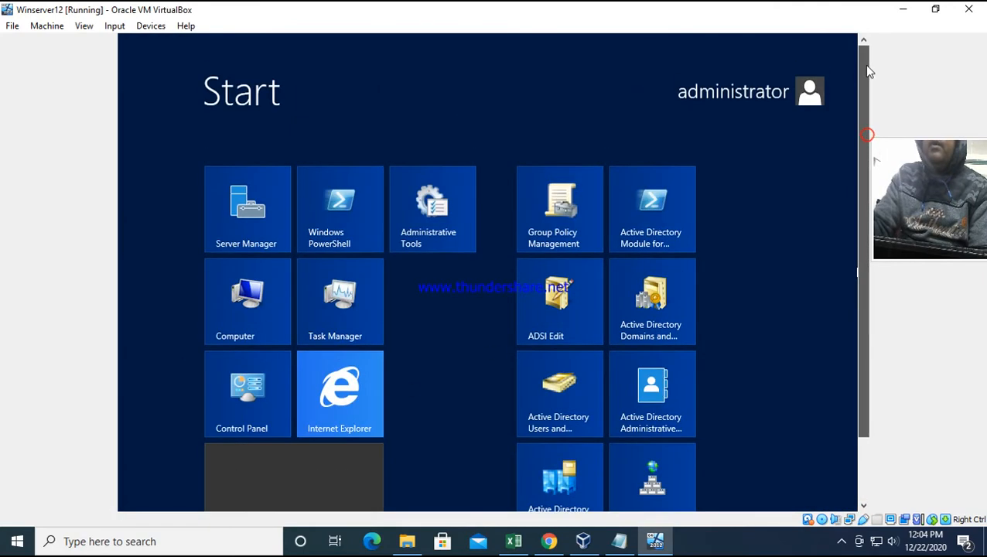
left_click(811, 97)
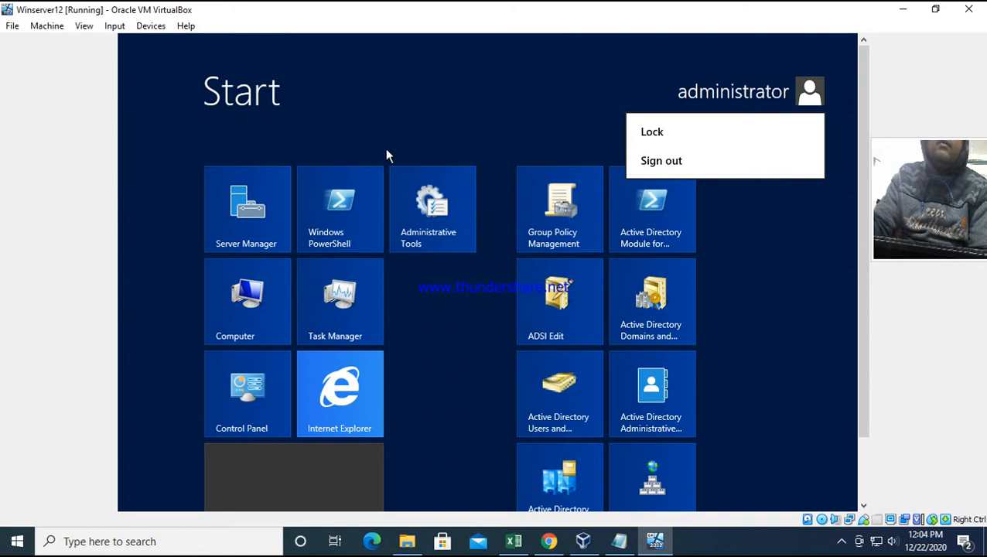
left_click(654, 162)
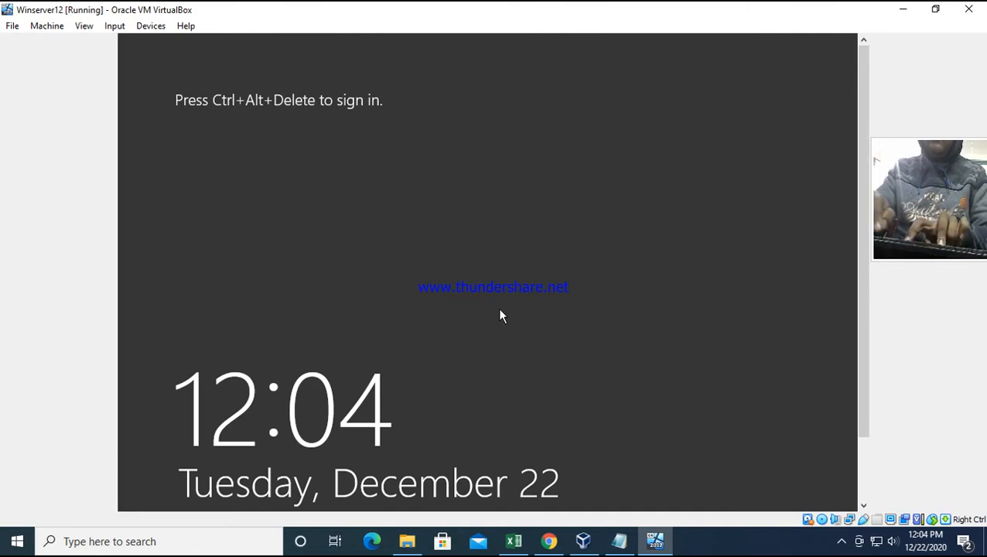
key("ctrl+alt+Delete")
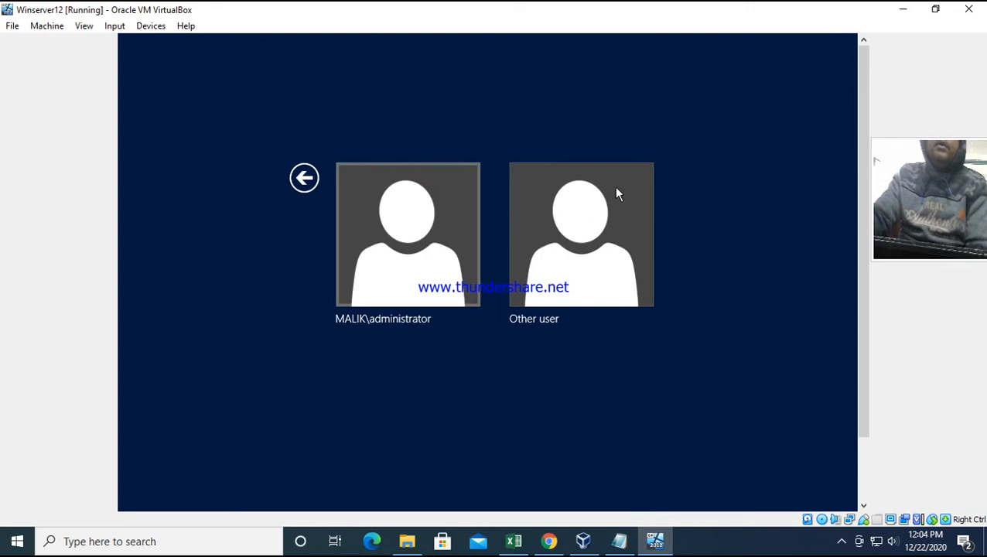
left_click_drag(865, 77, 875, 156)
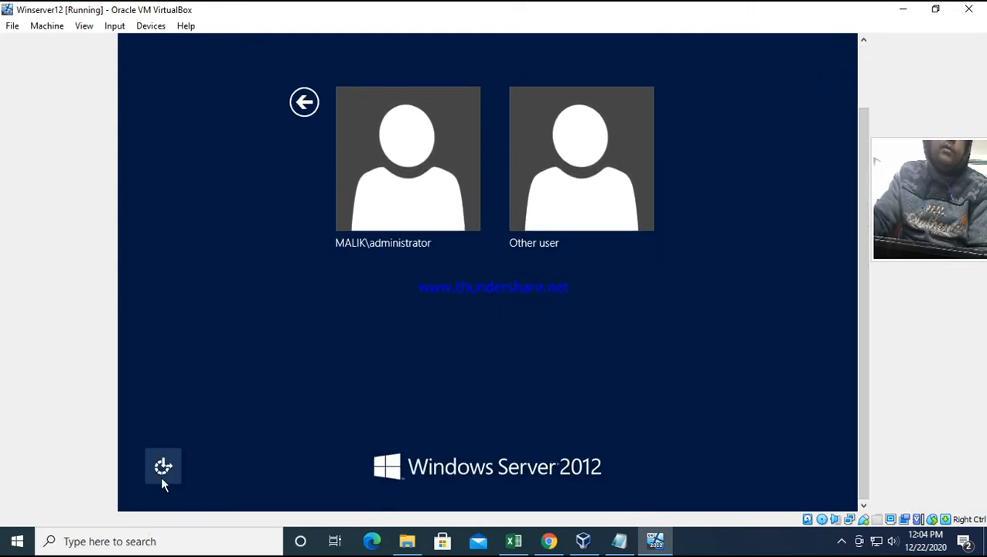
left_click(516, 335)
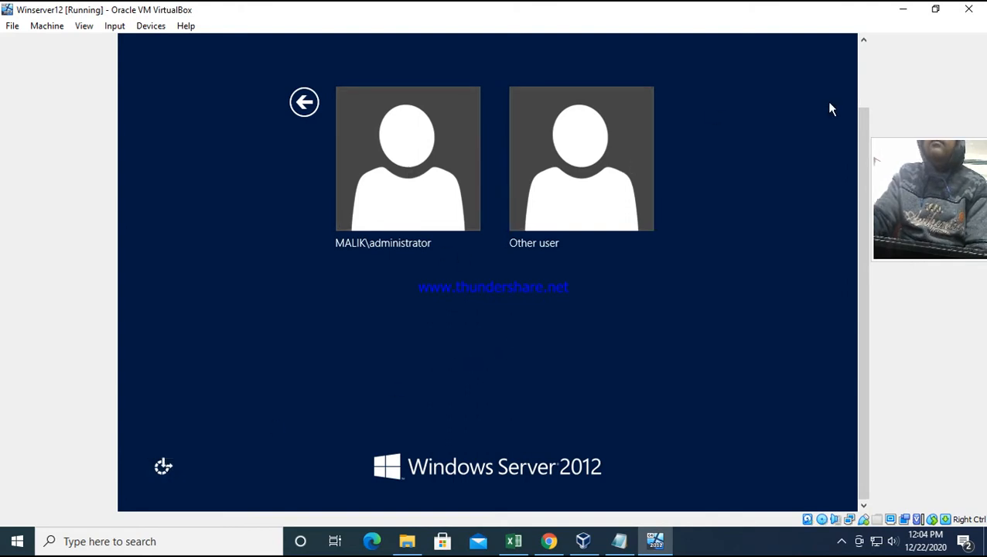
left_click_drag(869, 132, 874, 44)
left_click(759, 45)
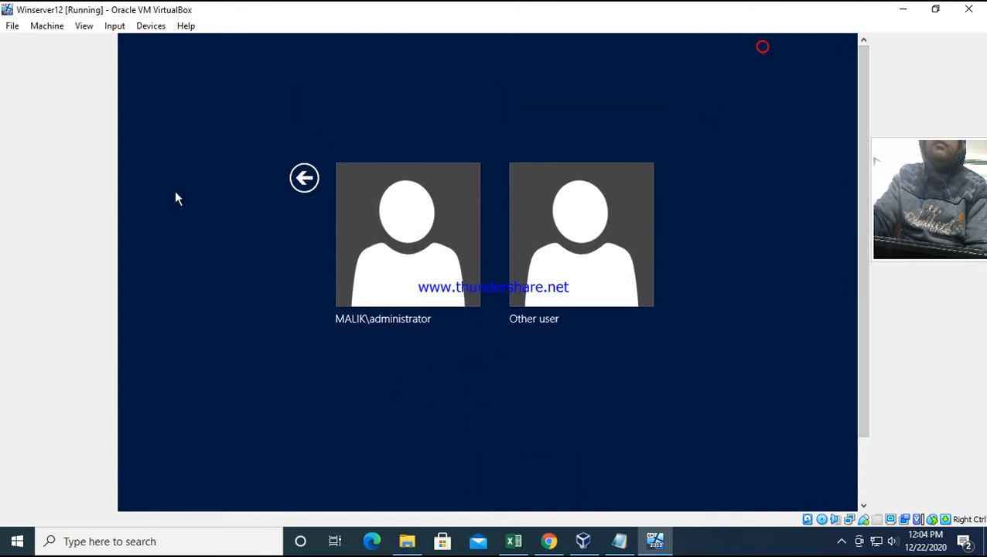
left_click(304, 179)
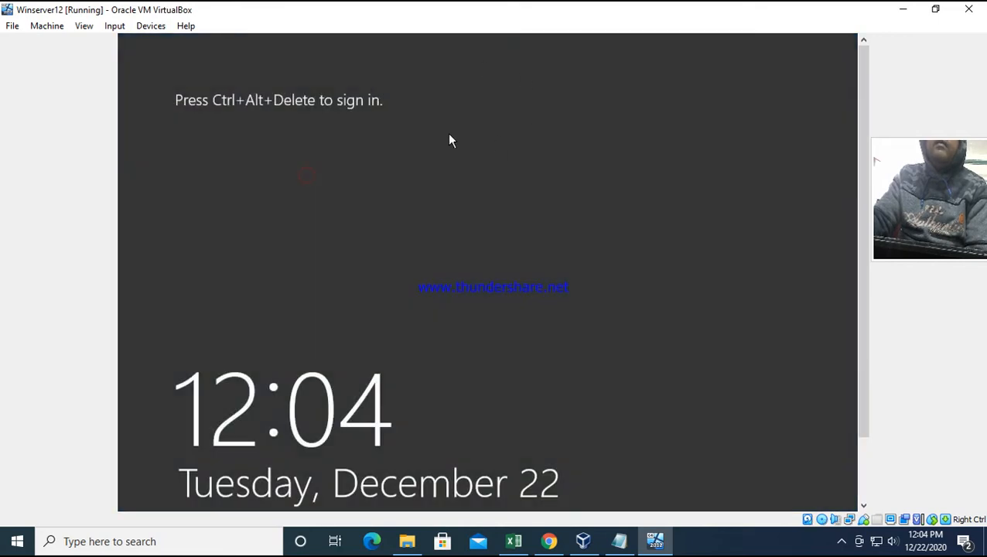
- Bring up the guest's sign-in screen and choose the administrator account to reach its password prompt
mouse_move(861, 101)
left_mouse_down()
mouse_move(856, 185)
mouse_move(860, 85)
left_mouse_up()
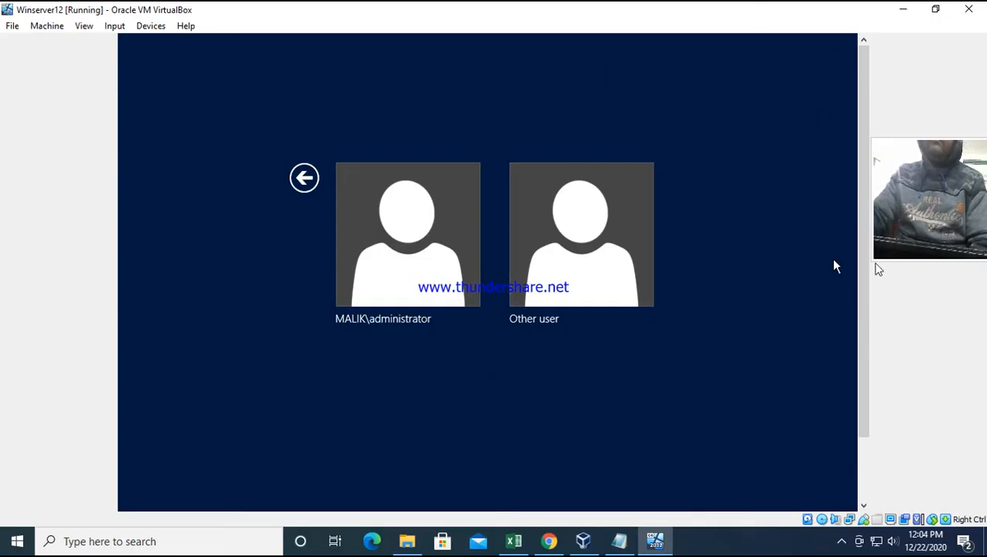
mouse_move(866, 90)
left_mouse_down()
mouse_move(864, 244)
mouse_move(864, 83)
left_mouse_up()
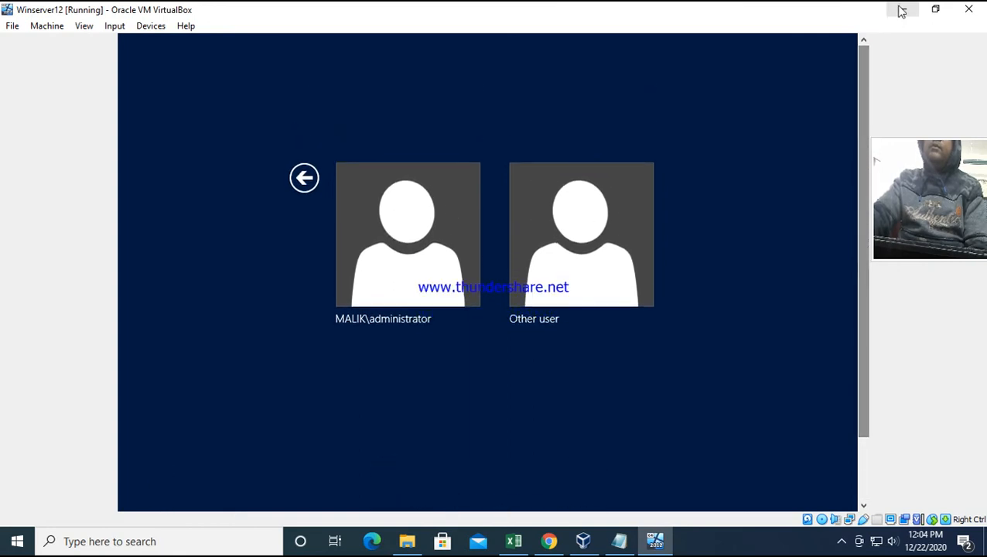
left_click(402, 246)
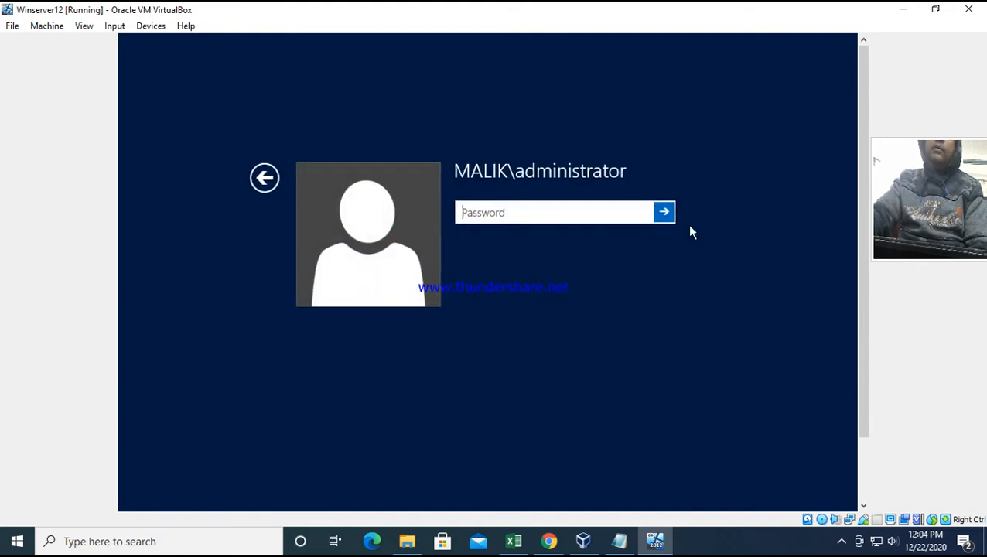
mouse_move(860, 77)
left_mouse_down()
mouse_move(860, 141)
mouse_move(857, 70)
left_mouse_up()
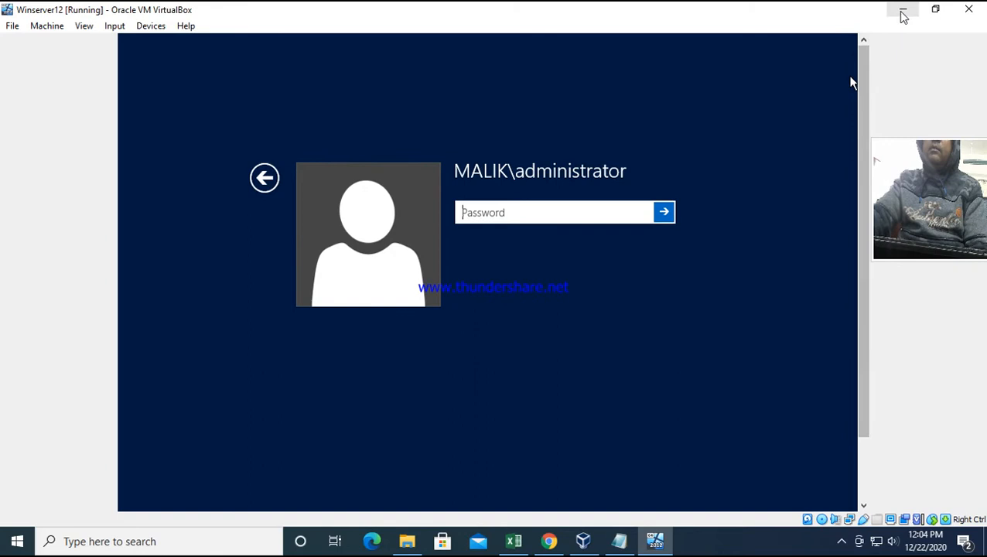
- Minimize the virtual machine and return to the host's File Explorer to look through its folder locations
left_click(903, 9)
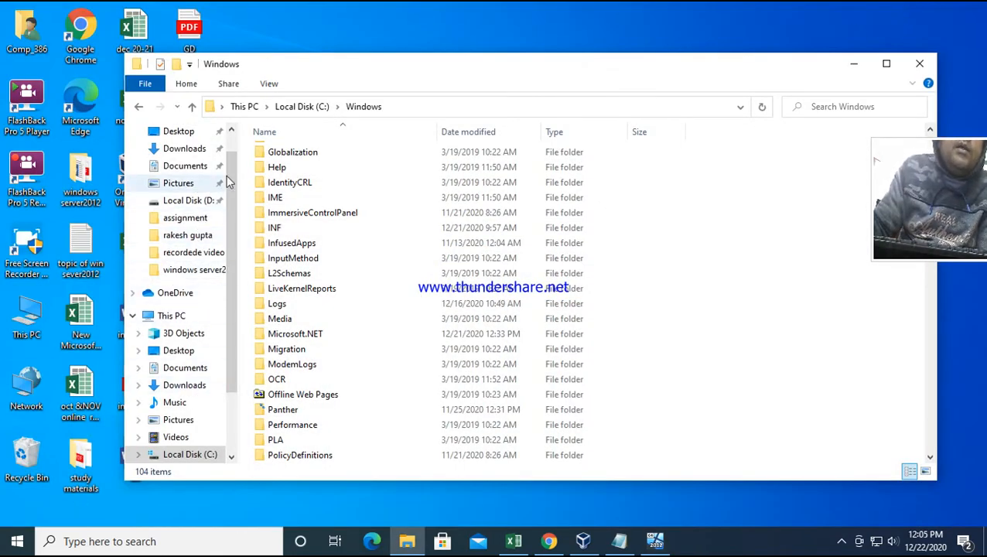
scroll(228, 185, "down", 1)
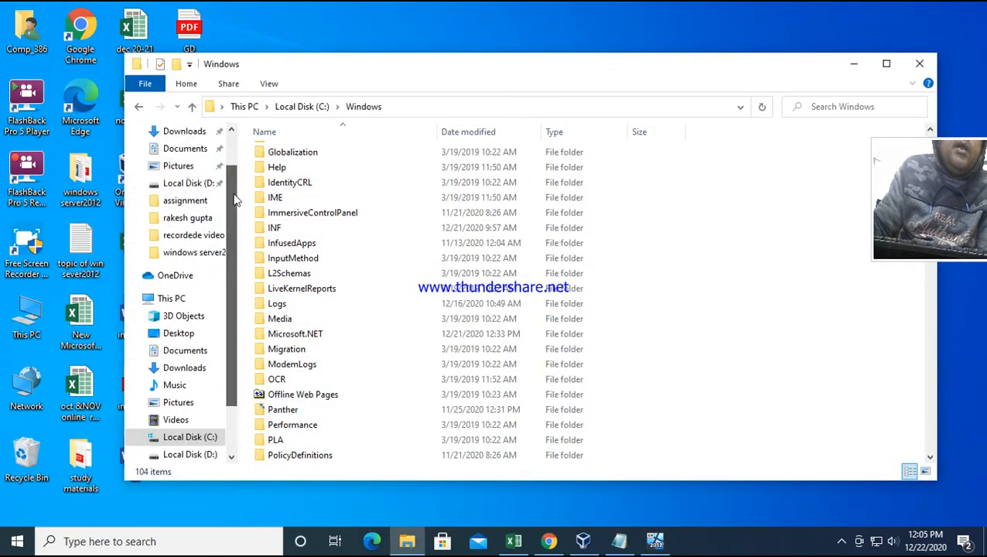